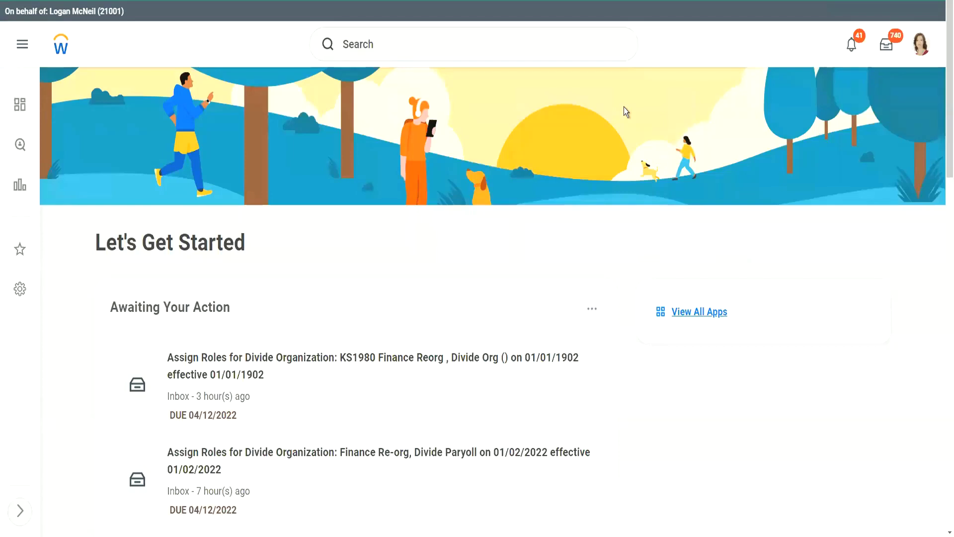
# - Go full screen and open the Base Pay report by searching 'base pay'
pyautogui.press('F11')
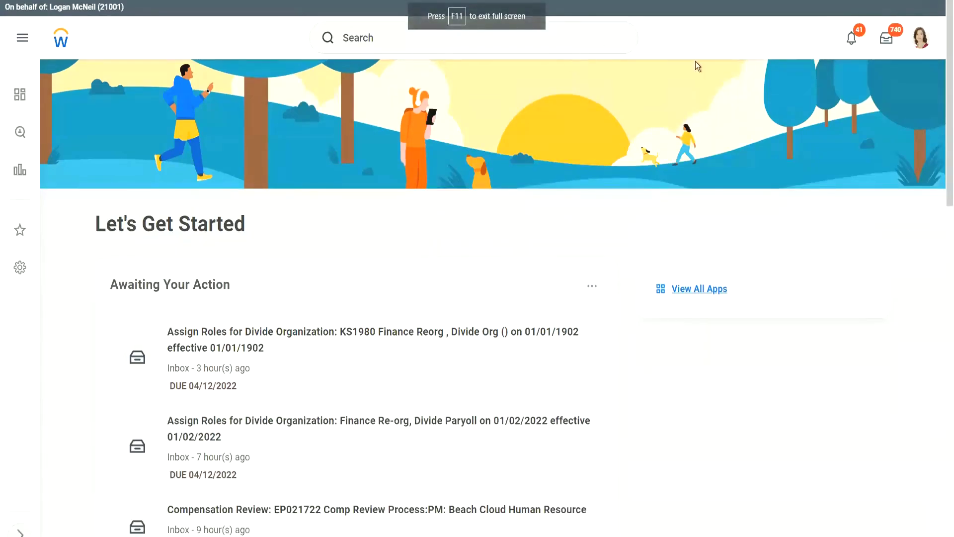
pyautogui.click(366, 17)
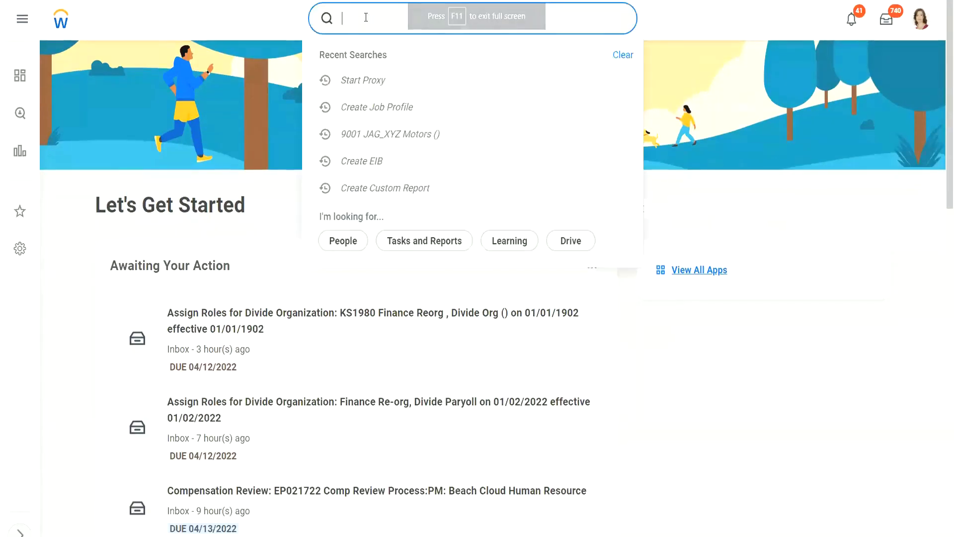
pyautogui.write('base pay')
pyautogui.click(368, 71)
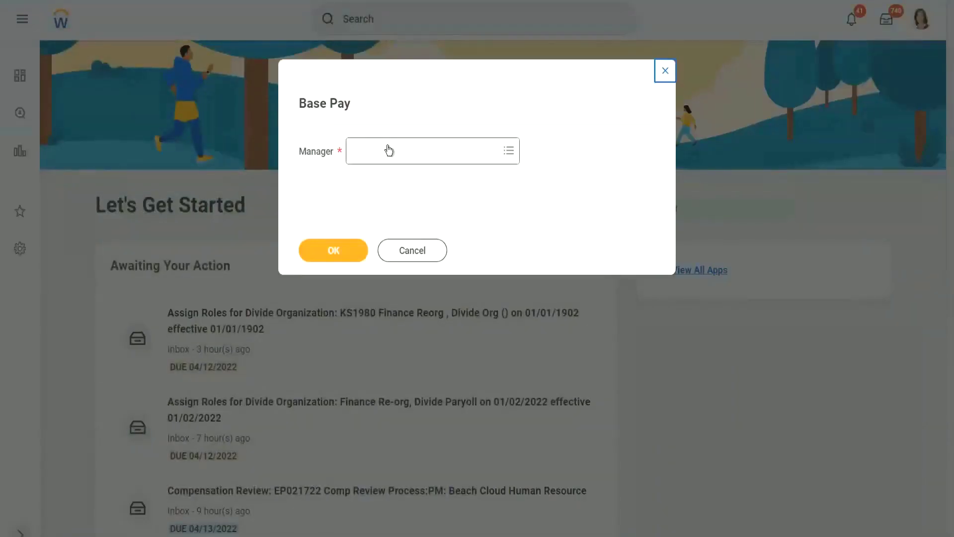
pyautogui.click(387, 151)
pyautogui.write('steve morg')
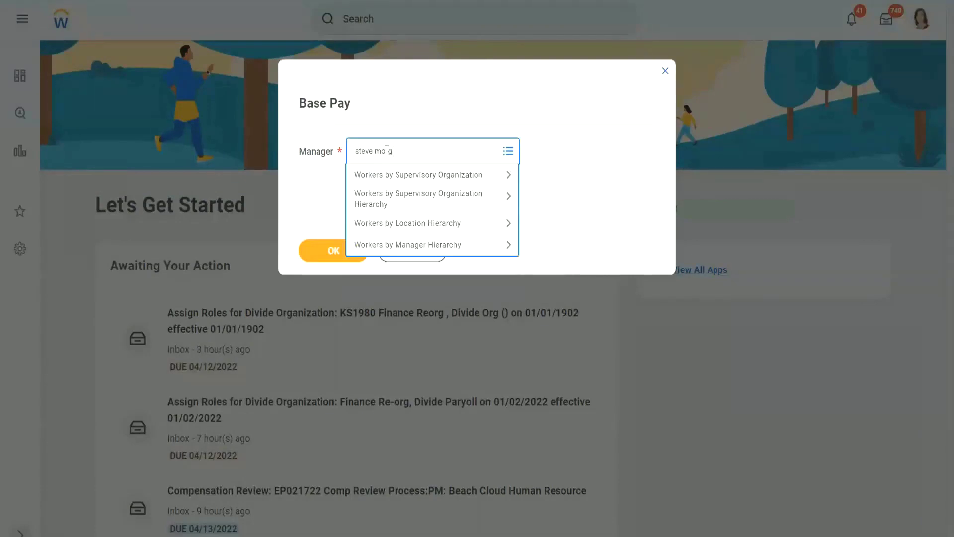
pyautogui.write('an (On Leave) (21002')
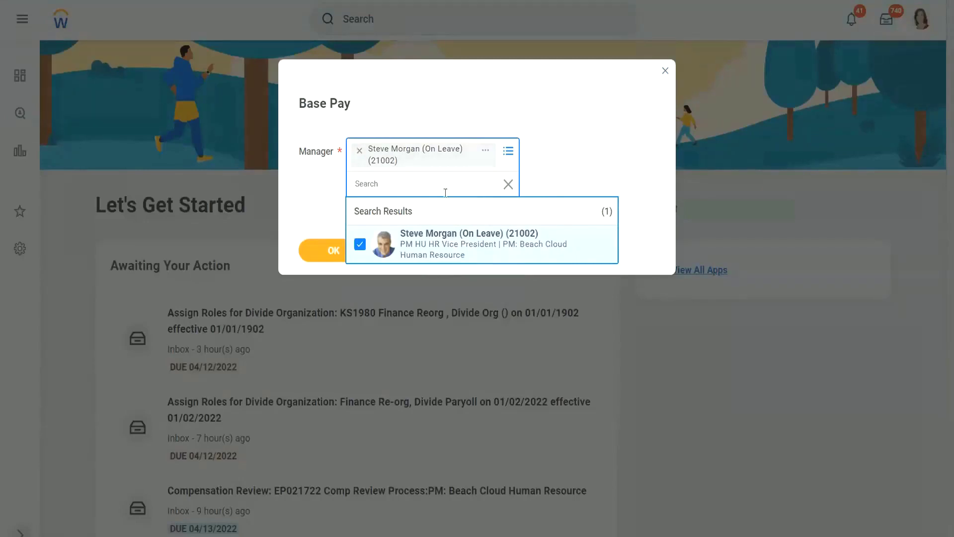
pyautogui.click(328, 234)
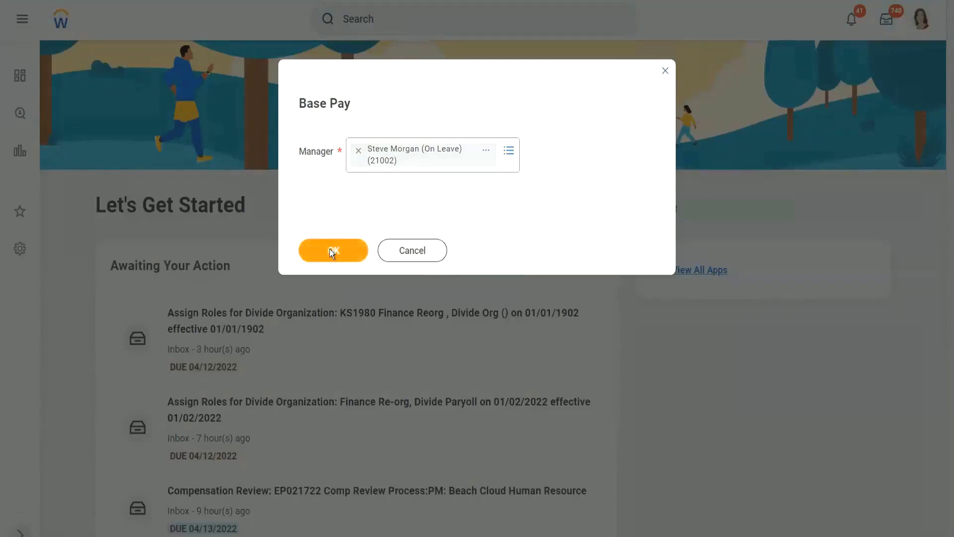
pyautogui.click(333, 250)
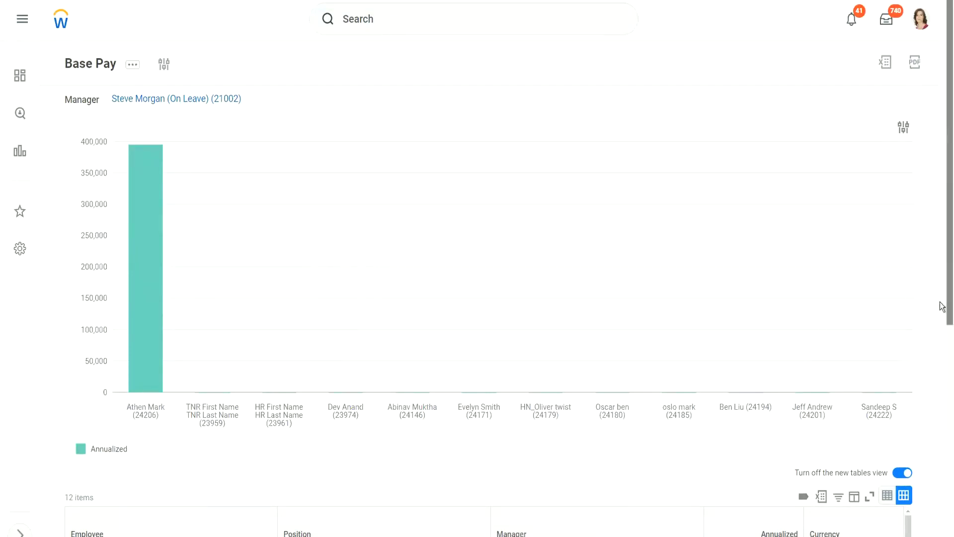
pyautogui.scroll(-3, 938, 316)
pyautogui.scroll(-5, 942, 438)
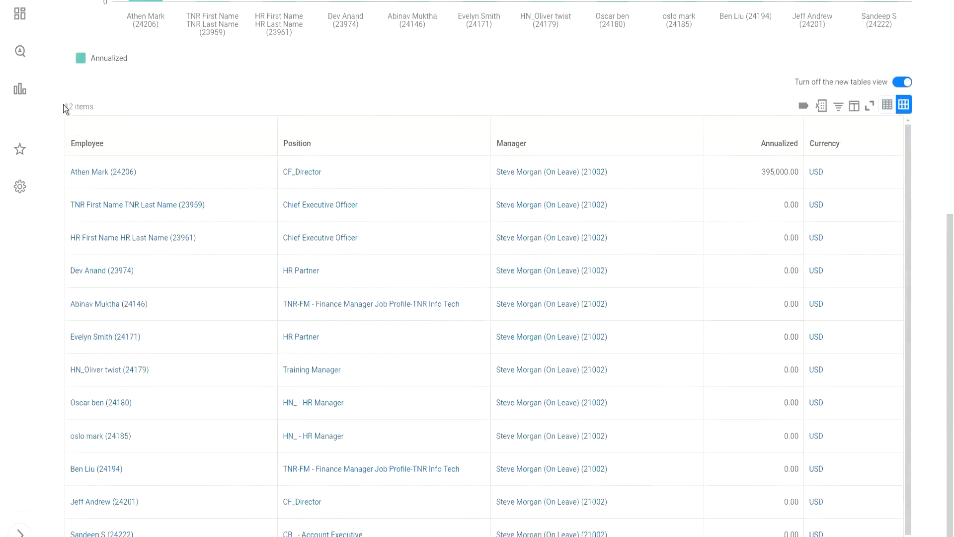
pyautogui.click(108, 106)
pyautogui.scroll(-1, 905, 319)
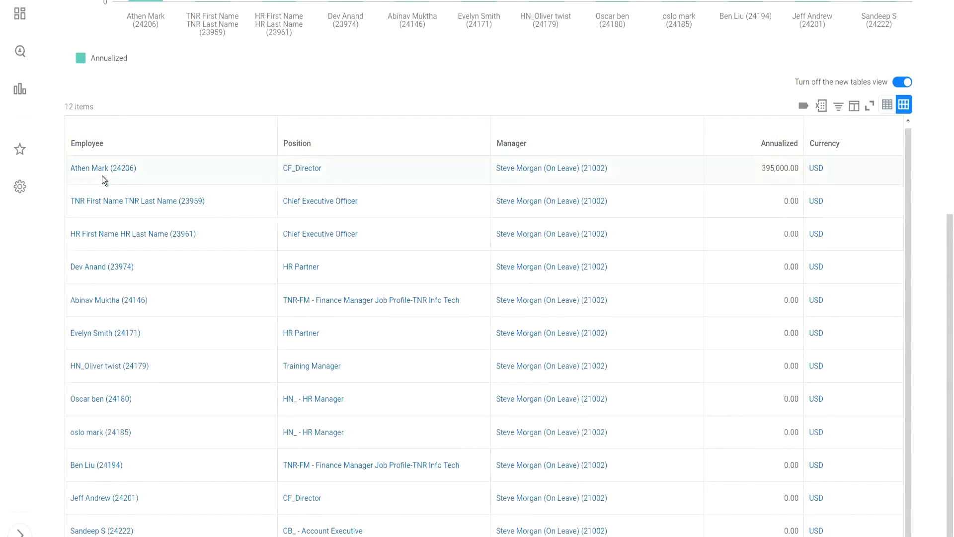
pyautogui.moveTo(258, 237)
pyautogui.scroll(1, 261, 232)
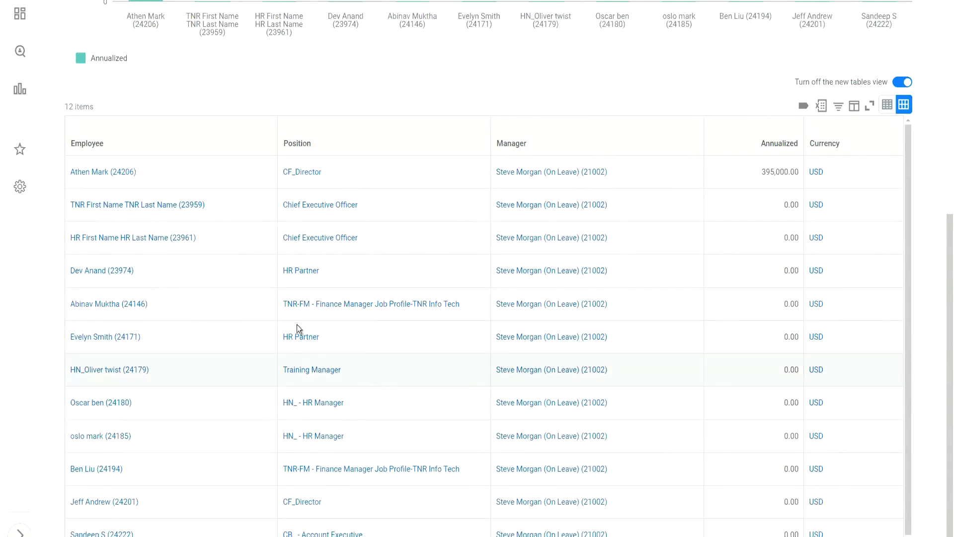
pyautogui.scroll(6, 305, 251)
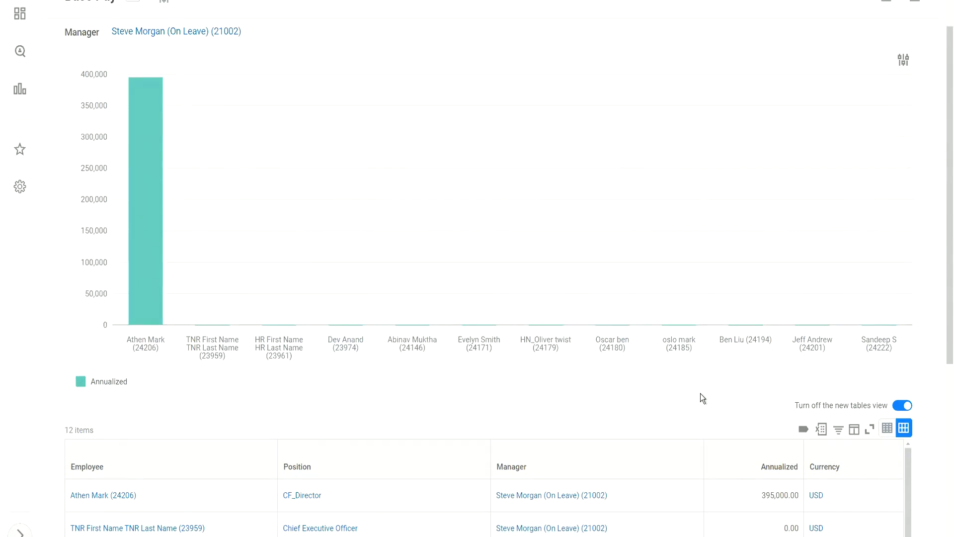
pyautogui.scroll(-5, 700, 393)
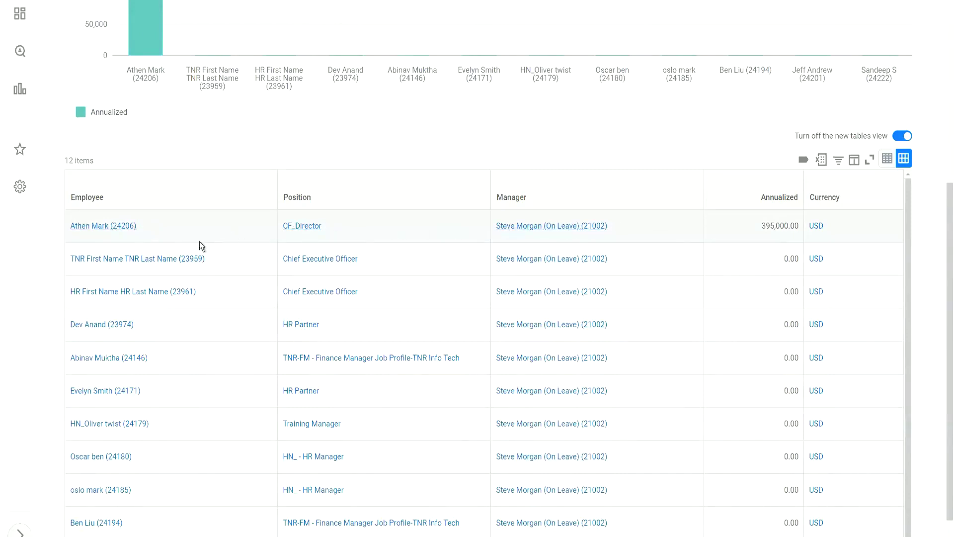
pyautogui.moveTo(138, 258)
pyautogui.click(212, 263)
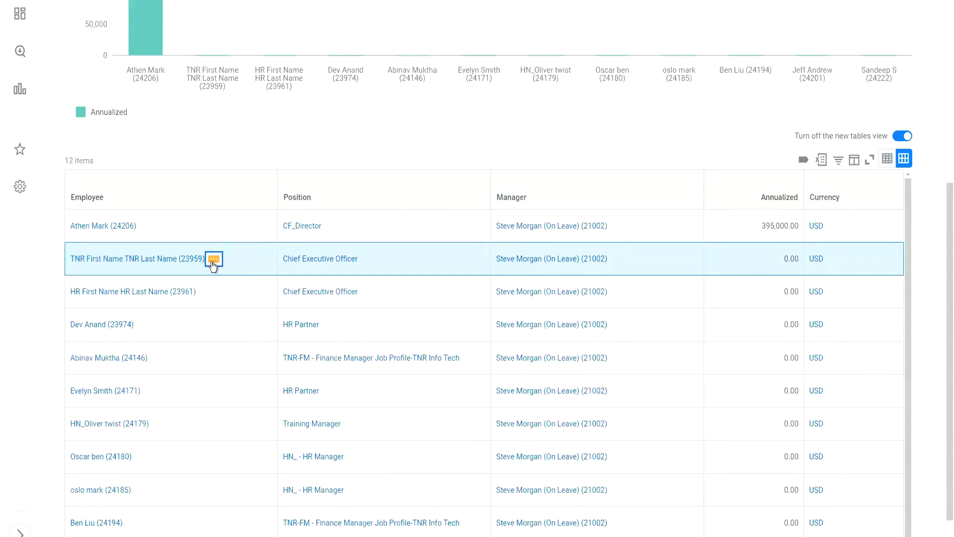
pyautogui.click(212, 264)
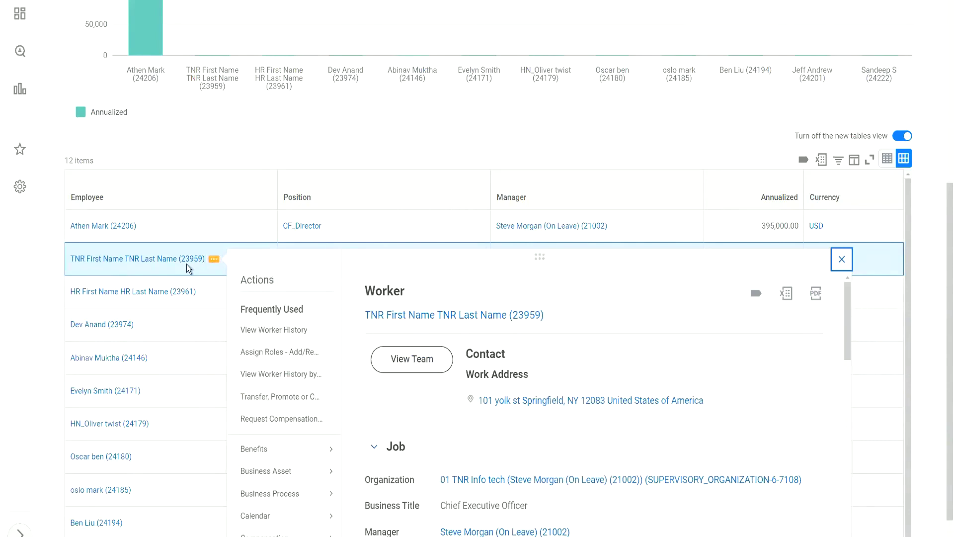
pyautogui.click(201, 142)
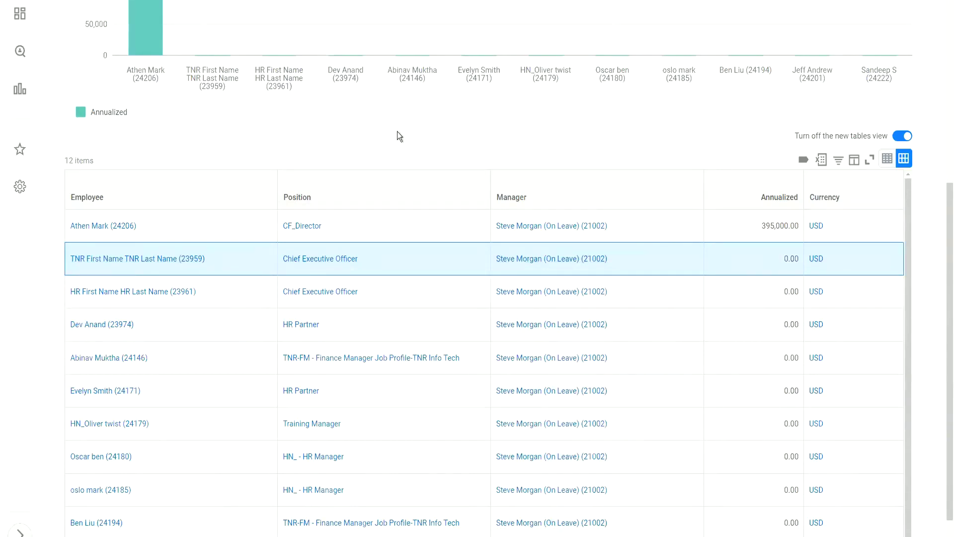
pyautogui.scroll(-1, 398, 138)
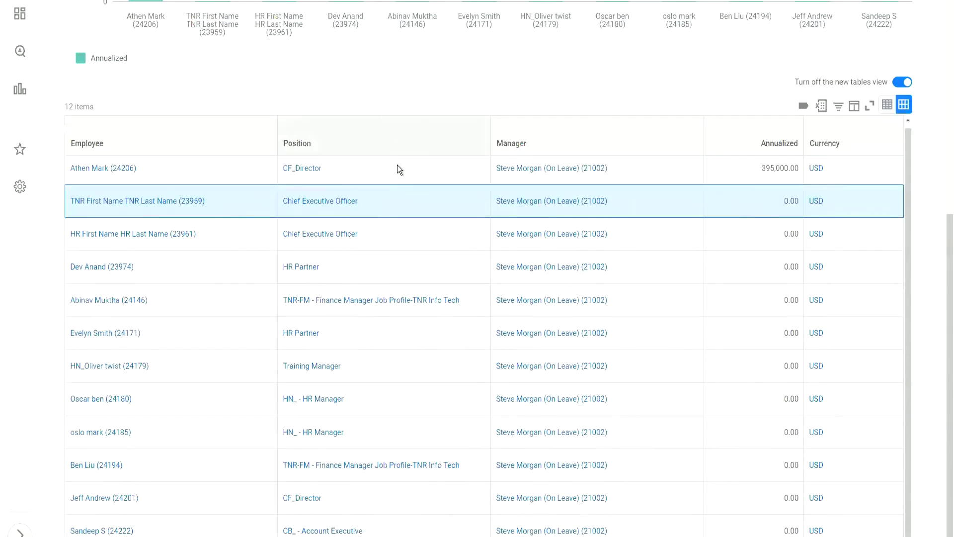
pyautogui.scroll(1, 389, 84)
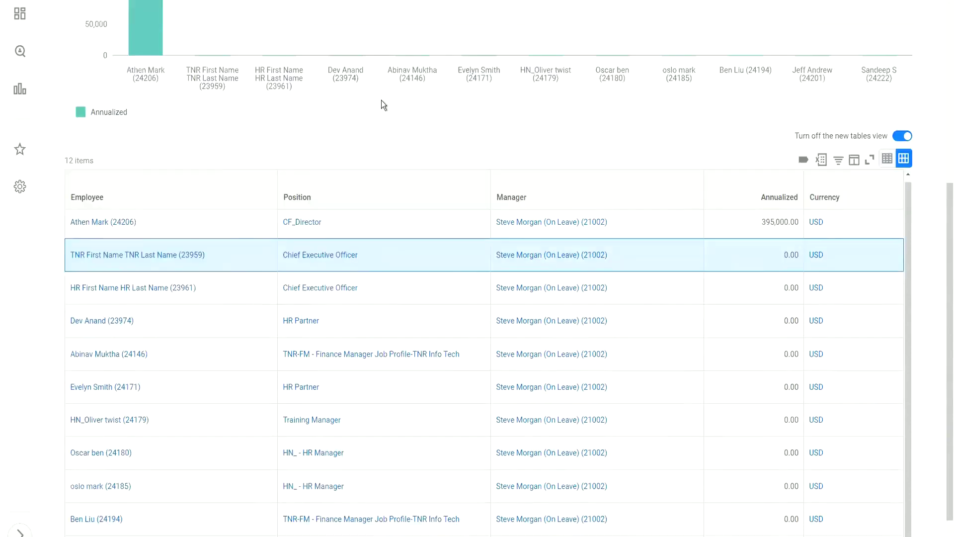
pyautogui.scroll(6, 389, 100)
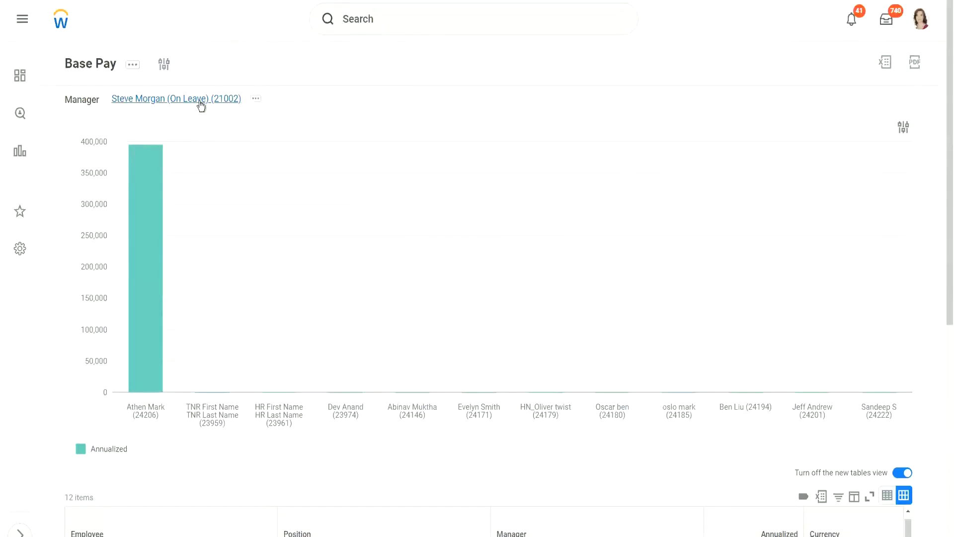
# - Change the manager to Logan McNeil (Executive Management HRBP) after trying other names, and rerun
pyautogui.click(165, 70)
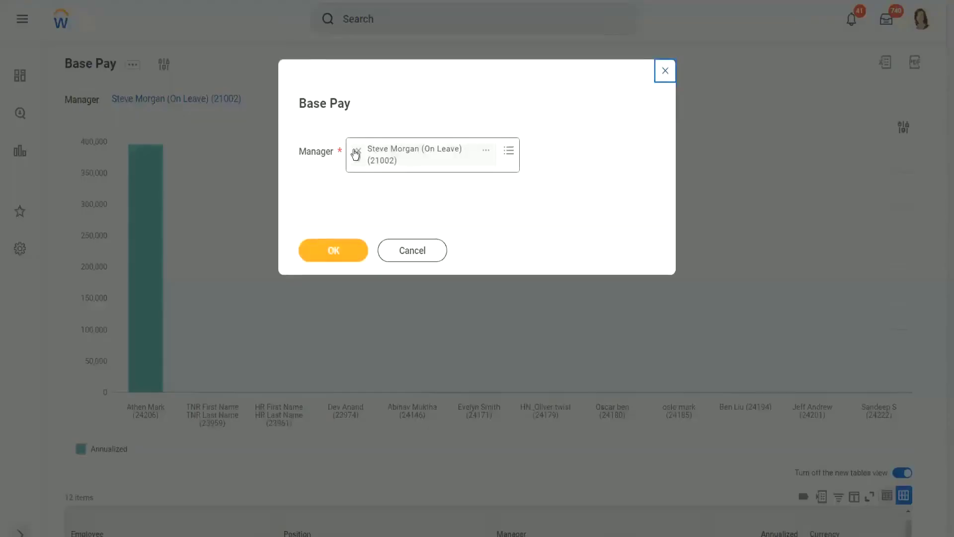
pyautogui.click(358, 150)
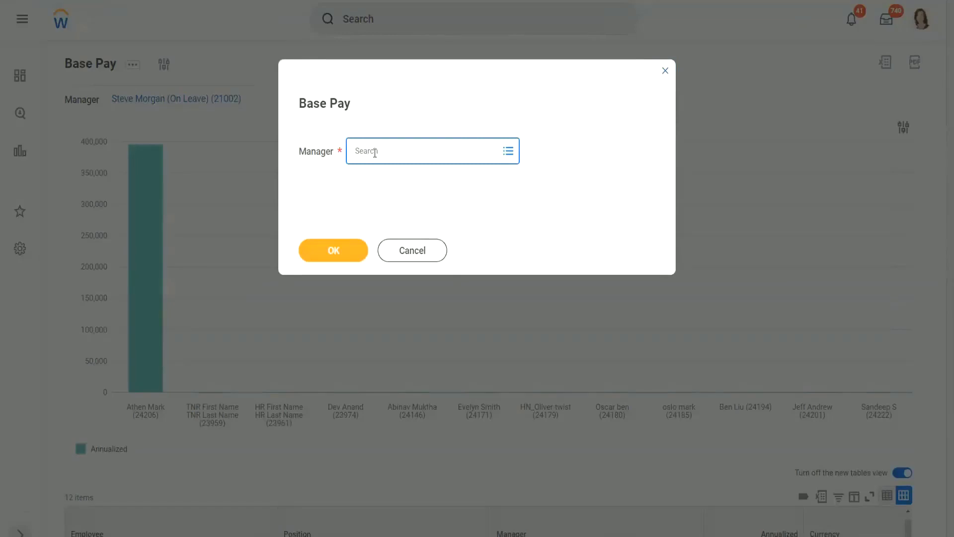
pyautogui.write('jack taylor')
pyautogui.press('Return')
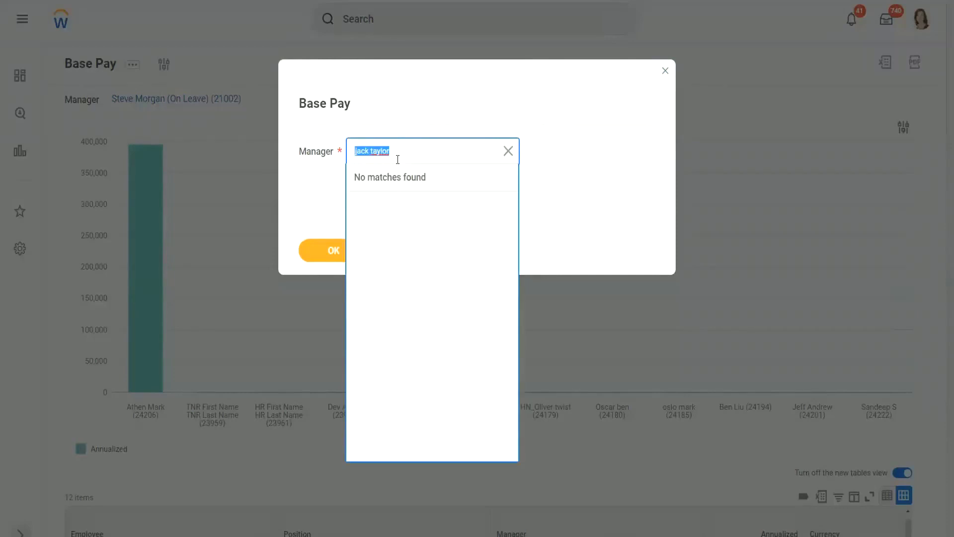
pyautogui.write('anthony rizzo')
pyautogui.press('Return')
pyautogui.write('logan mcneil')
pyautogui.press('Return')
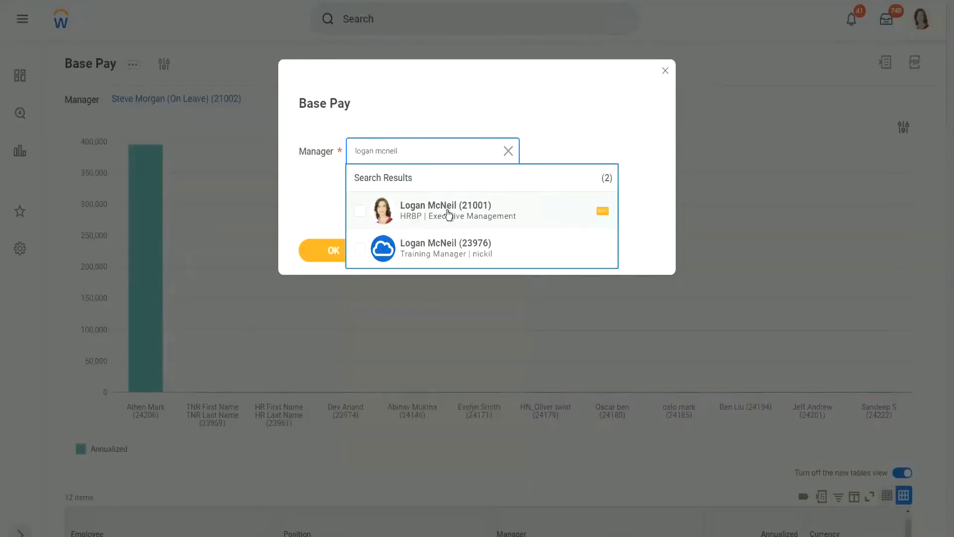
pyautogui.click(448, 214)
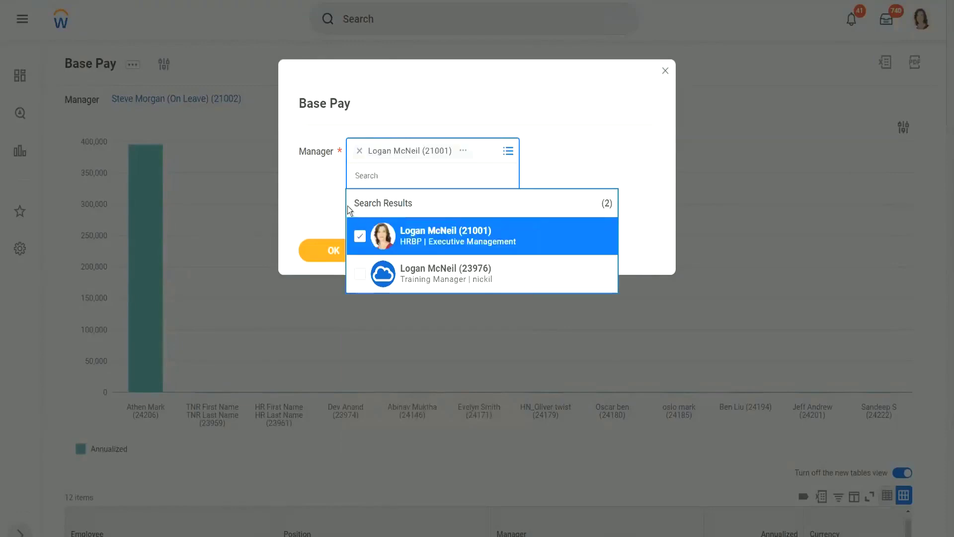
pyautogui.click(317, 195)
pyautogui.click(338, 250)
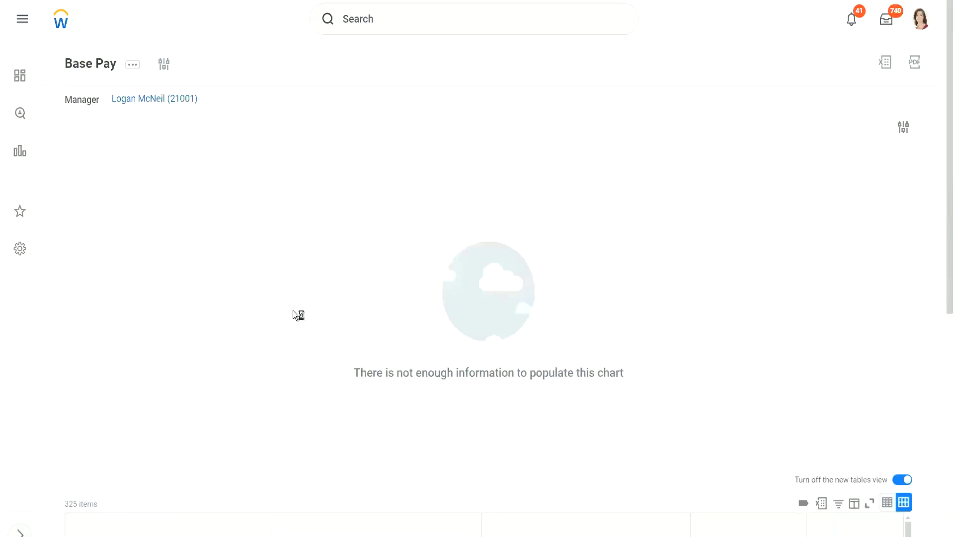
pyautogui.scroll(-1, 293, 310)
pyautogui.scroll(-1, 294, 310)
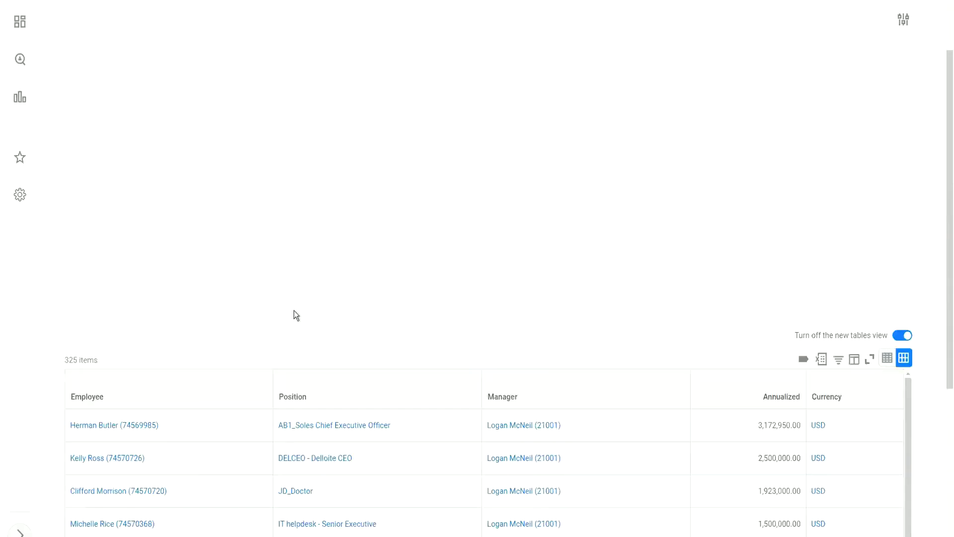
pyautogui.scroll(-1, 335, 268)
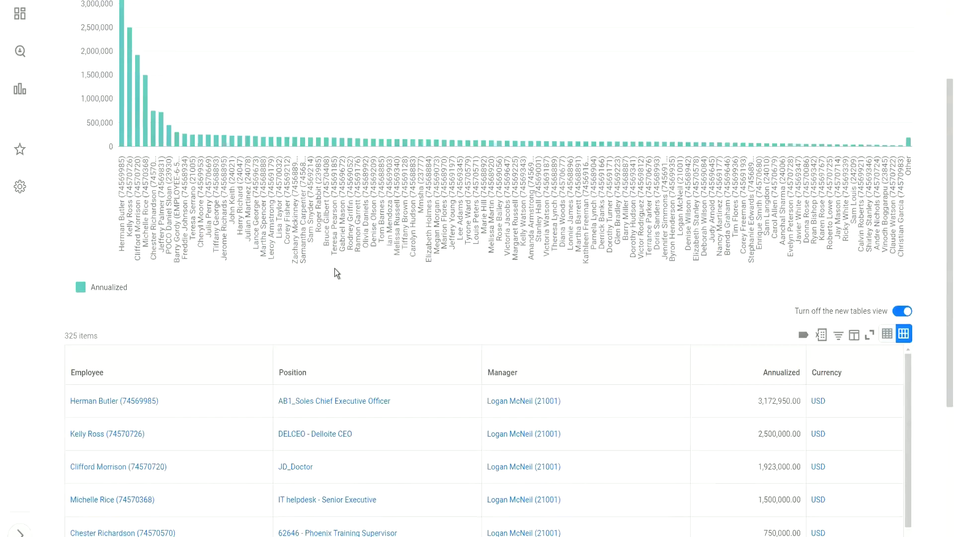
pyautogui.scroll(-1, 816, 273)
pyautogui.scroll(-1, 816, 272)
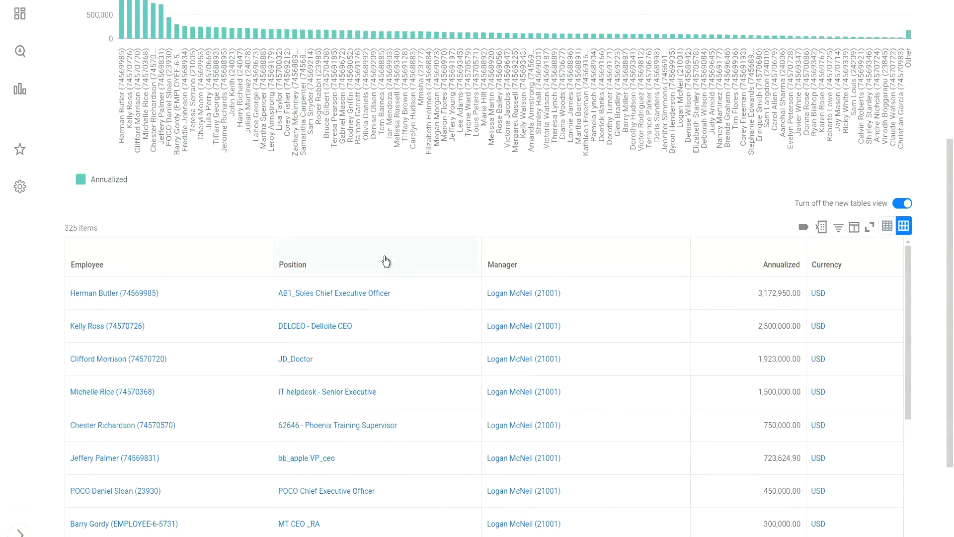
pyautogui.scroll(2, 385, 260)
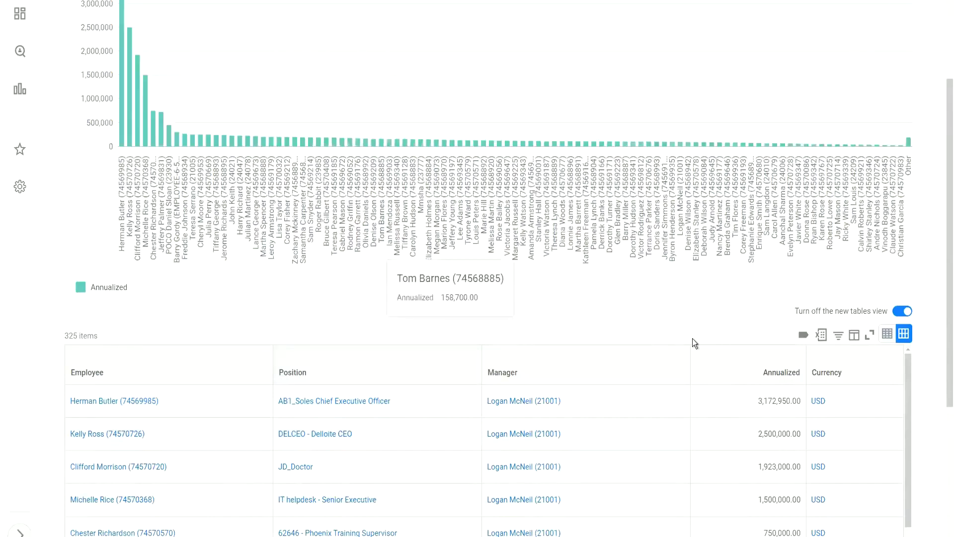
pyautogui.scroll(-1, 650, 338)
pyautogui.scroll(-1, 649, 335)
pyautogui.scroll(-2, 648, 335)
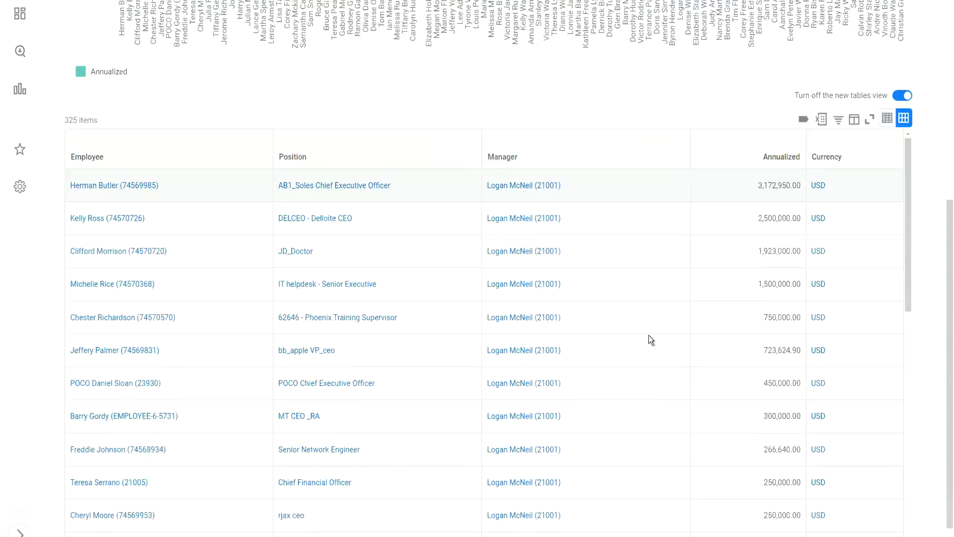
pyautogui.scroll(3, 648, 336)
pyautogui.scroll(2, 648, 336)
pyautogui.scroll(1, 650, 341)
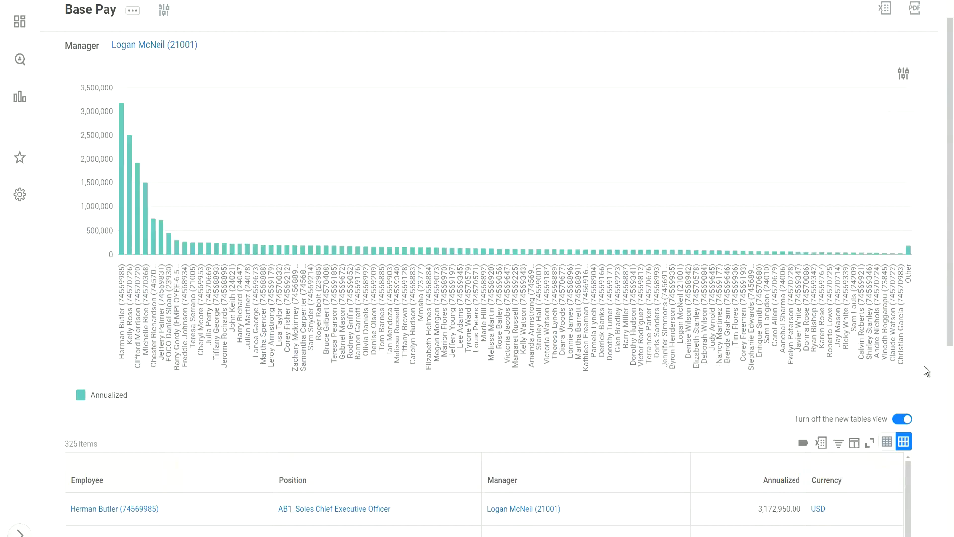
pyautogui.scroll(-1, 923, 367)
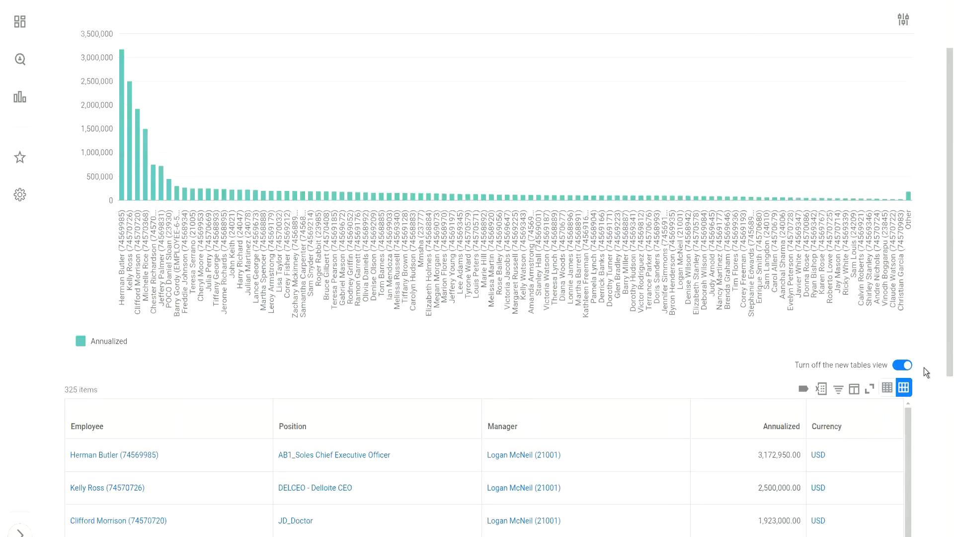
pyautogui.scroll(-2, 923, 368)
pyautogui.scroll(-1, 894, 386)
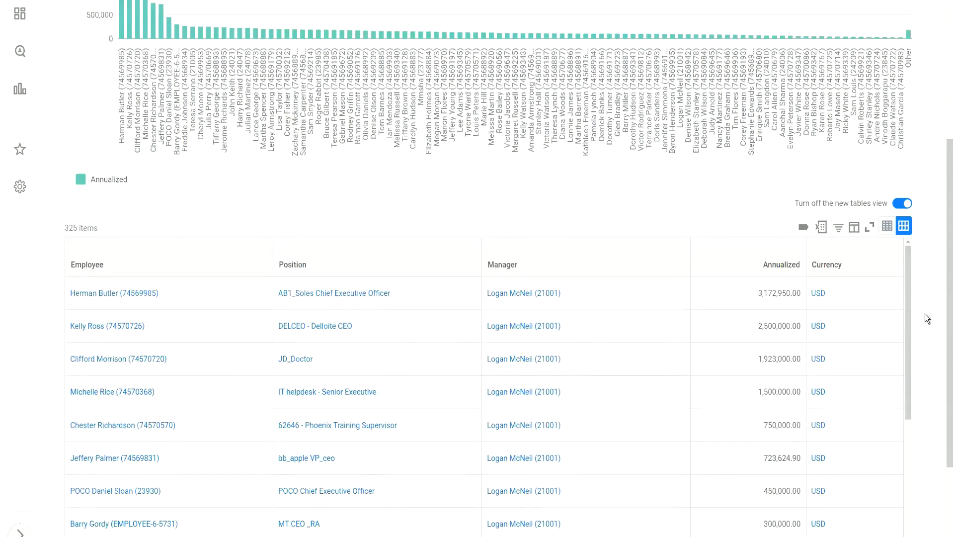
pyautogui.scroll(-1, 923, 314)
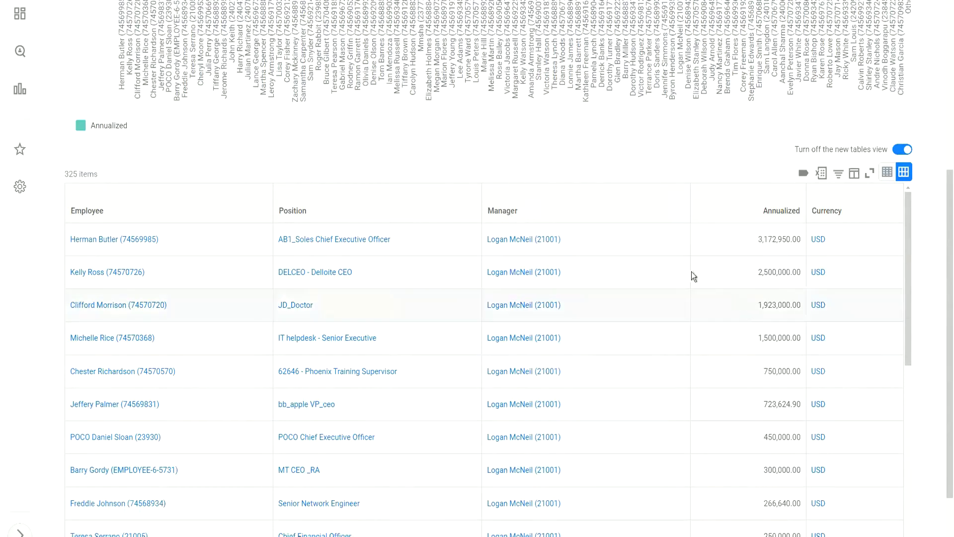
pyautogui.scroll(2, 543, 266)
pyautogui.scroll(3, 234, 204)
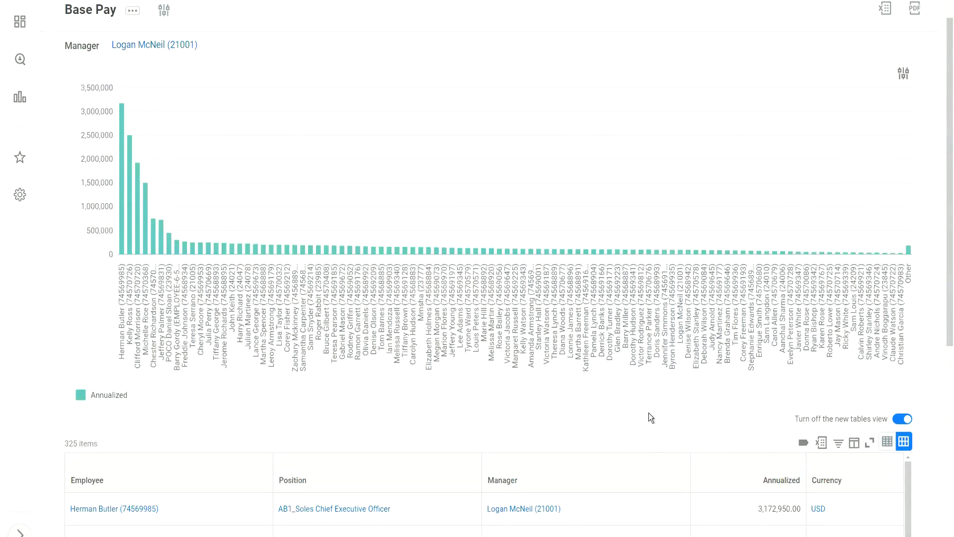
# - Scroll through Logan McNeil's 325-worker Base Pay table and back to the top
pyautogui.scroll(1, 350, 400)
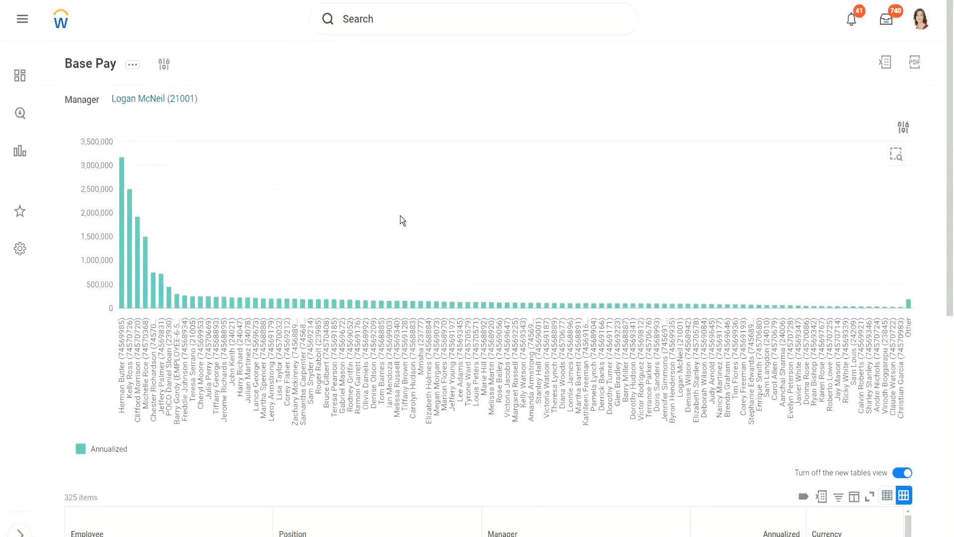
pyautogui.scroll(-1, 400, 218)
pyautogui.scroll(-3, 411, 244)
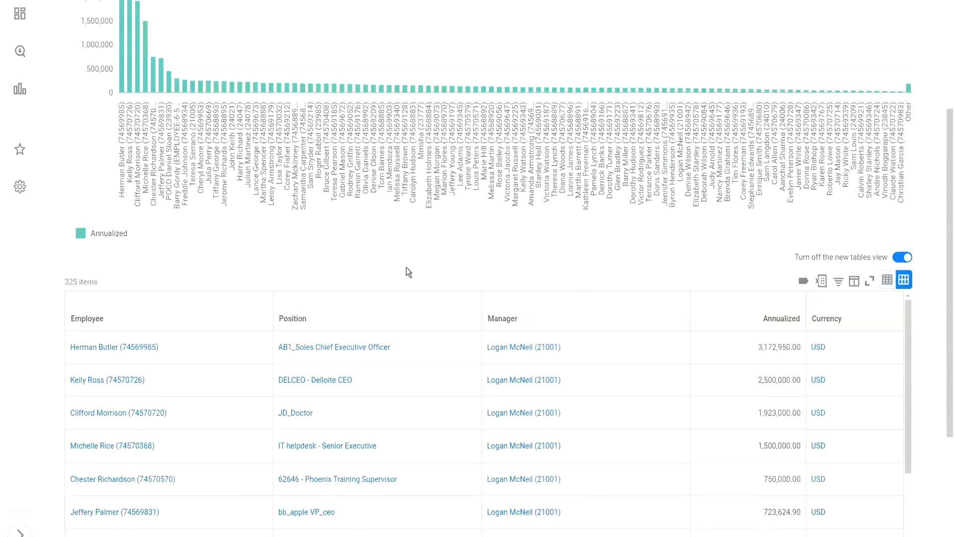
pyautogui.scroll(-1, 450, 263)
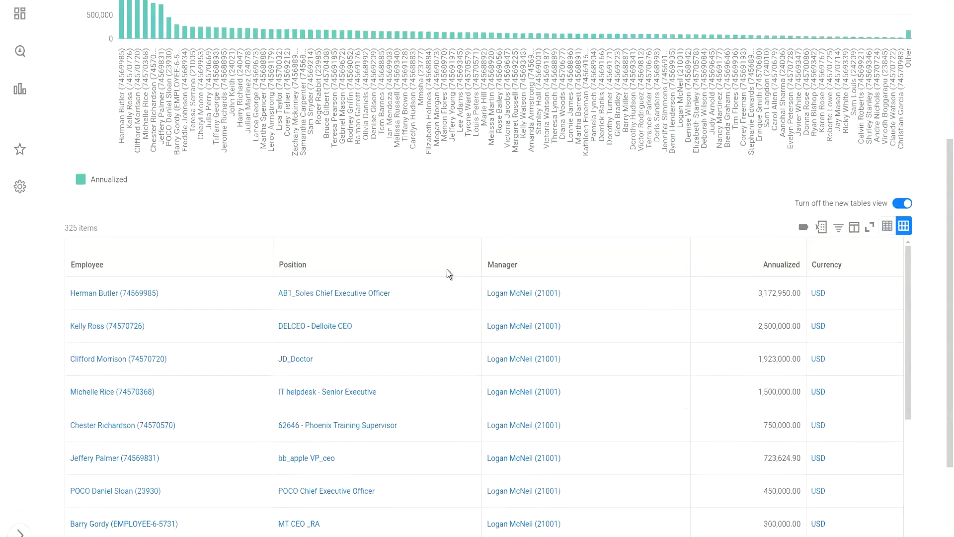
pyautogui.scroll(-2, 447, 263)
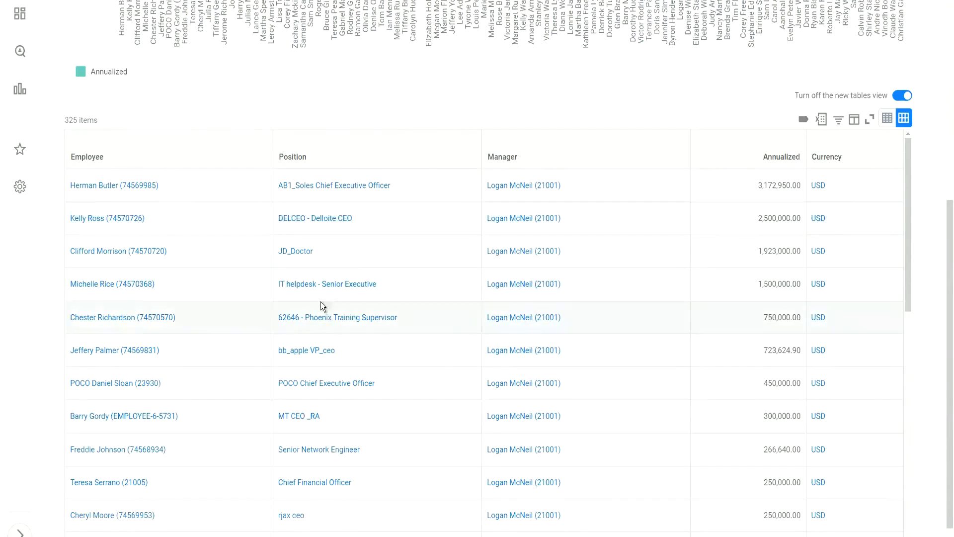
pyautogui.scroll(8, 377, 230)
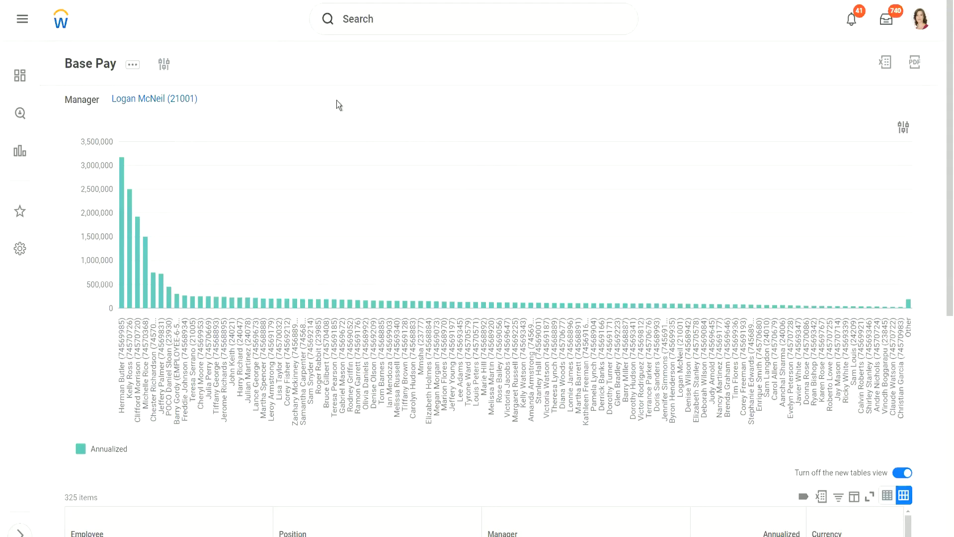
# - Search for '5-year headcount' and pick the 5-Year Headcount Trend suggestion, which errors
pyautogui.click(373, 19)
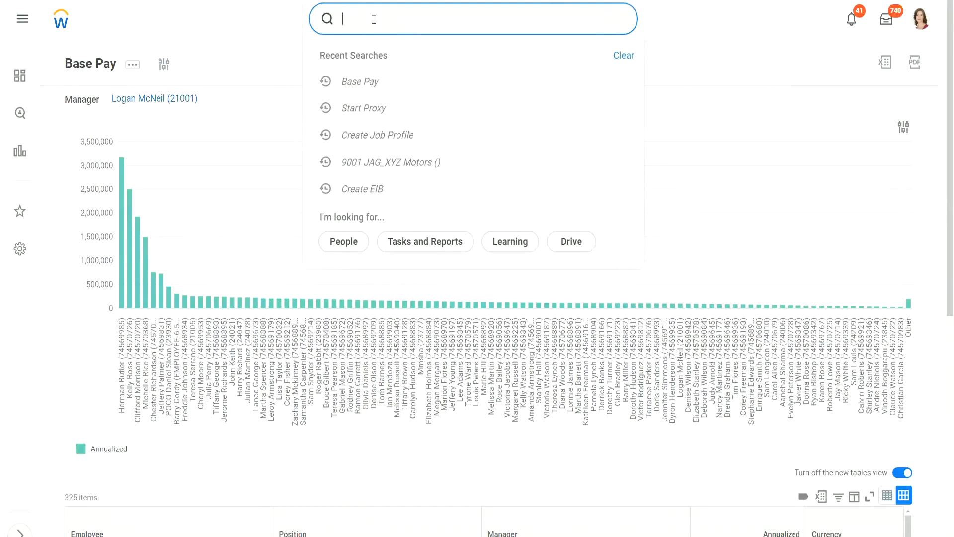
pyautogui.write('head count')
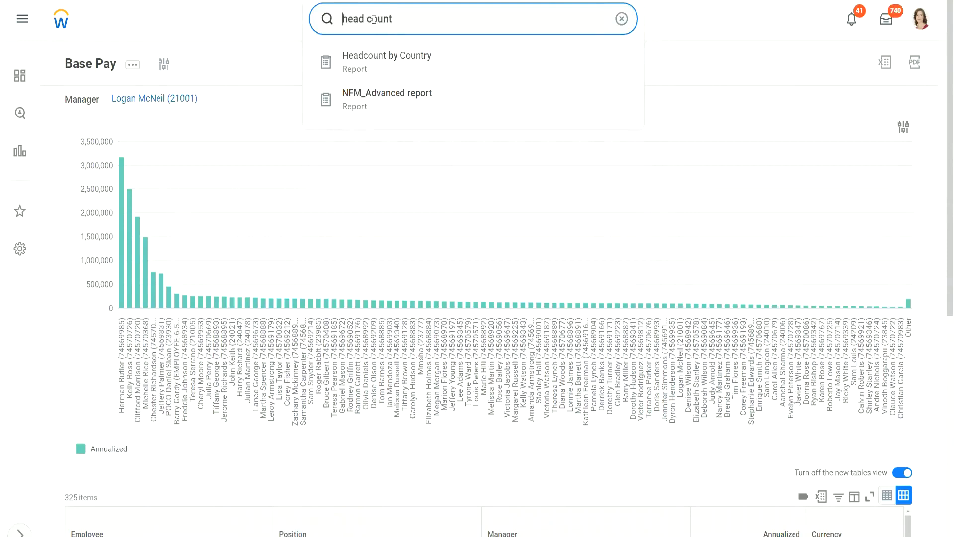
pyautogui.write(' 5 ')
pyautogui.write('year')
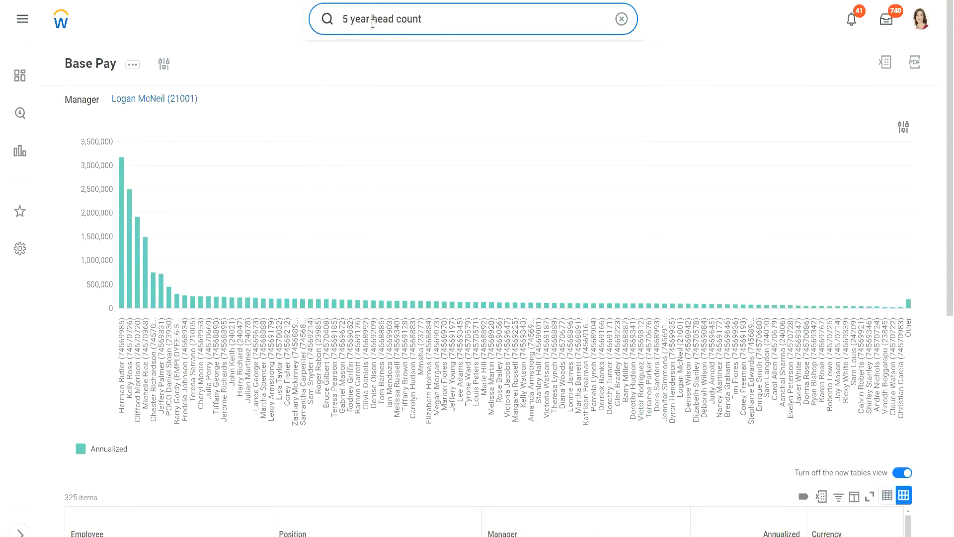
pyautogui.click(396, 21)
pyautogui.press('BackSpace')
pyautogui.press('BackSpace')
pyautogui.write('-')
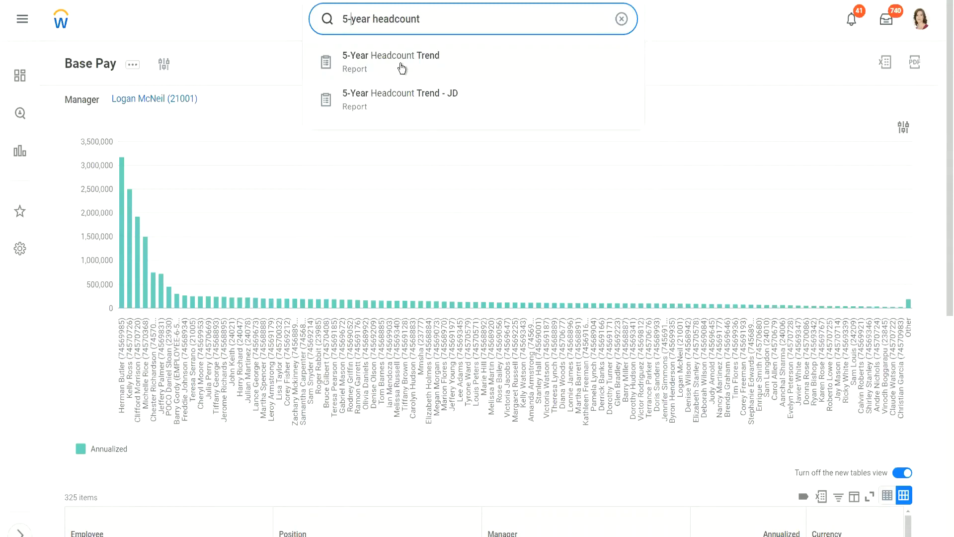
pyautogui.click(393, 62)
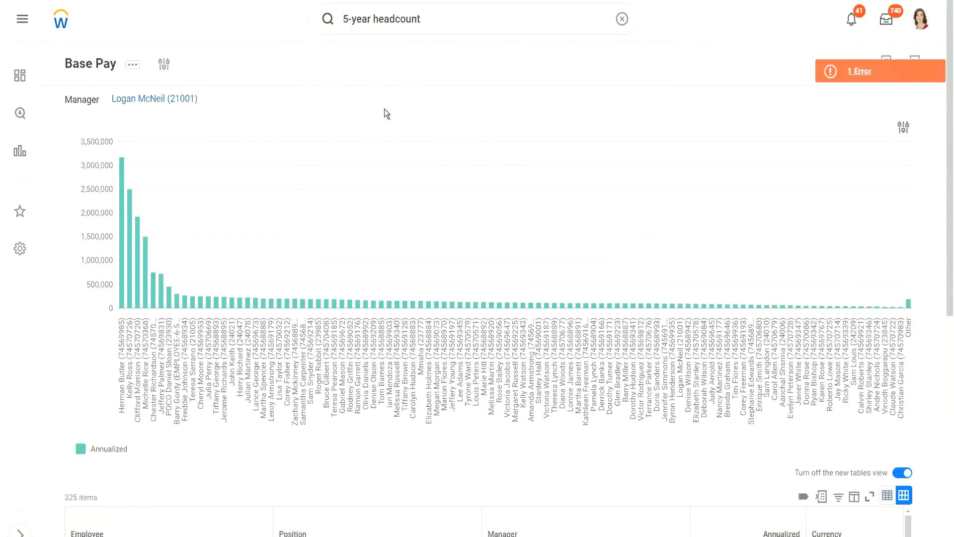
# - Replace the query with '5-year head' and show the full search results page
pyautogui.click(439, 19)
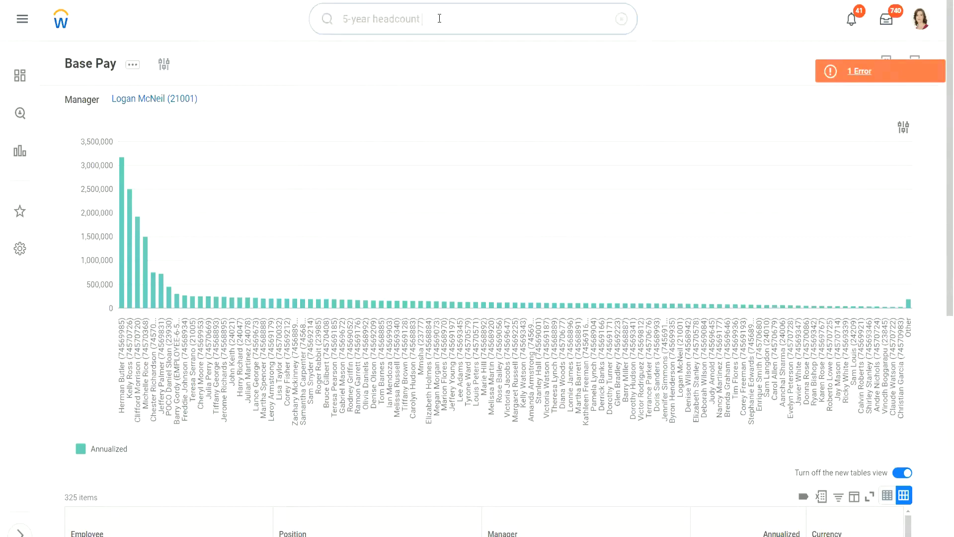
pyautogui.hotkey('ctrl', 'a')
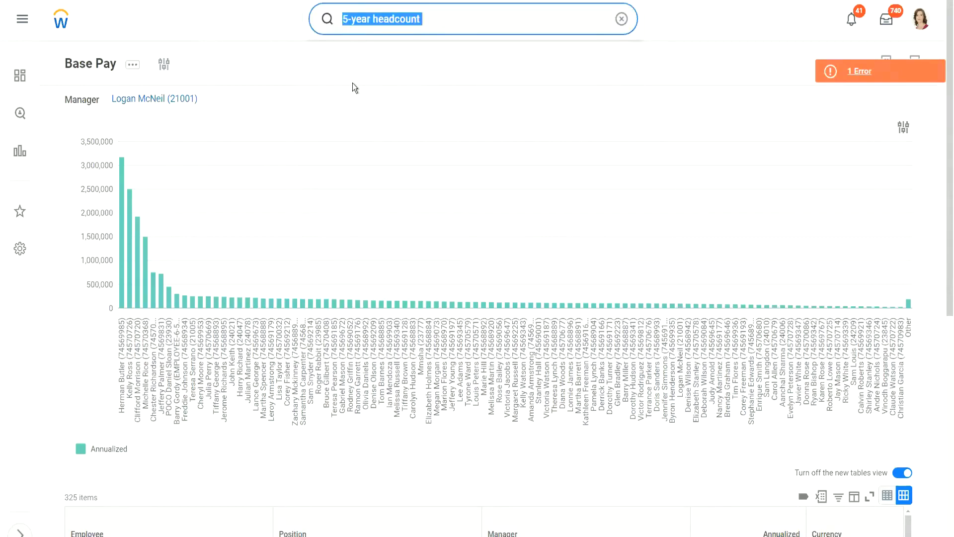
pyautogui.write('5')
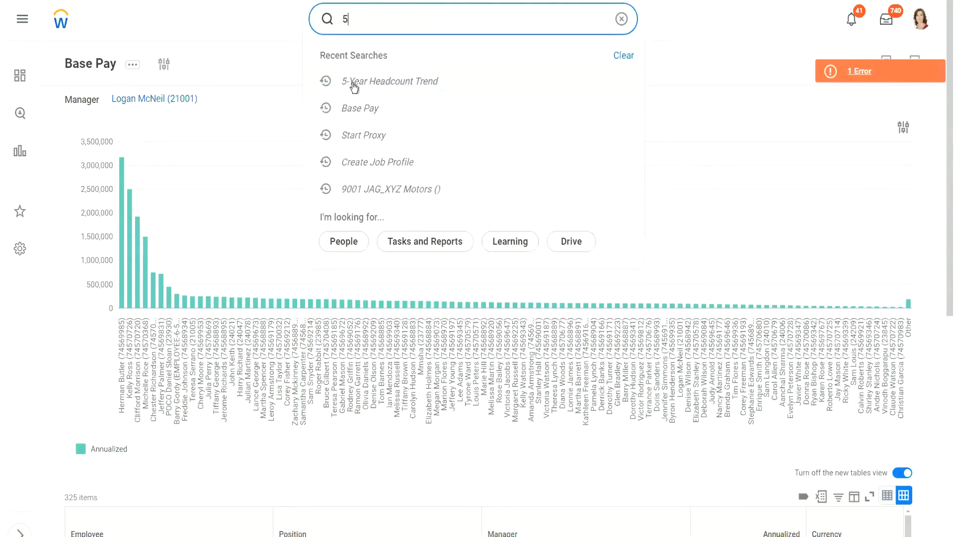
pyautogui.write('-year head')
pyautogui.click(346, 88)
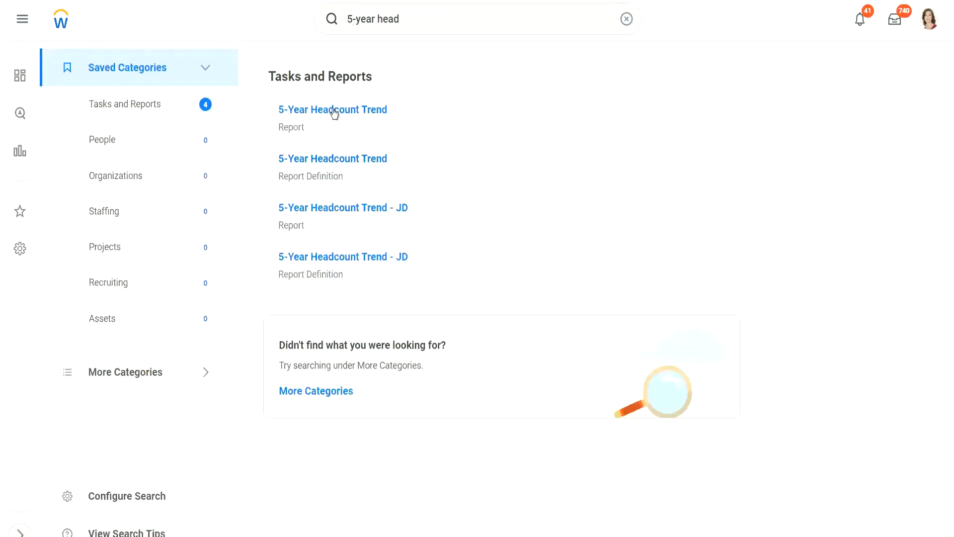
# - Run the 5-Year Headcount Trend report, then view and dismiss its page error
pyautogui.moveTo(332, 109)
pyautogui.click(336, 119)
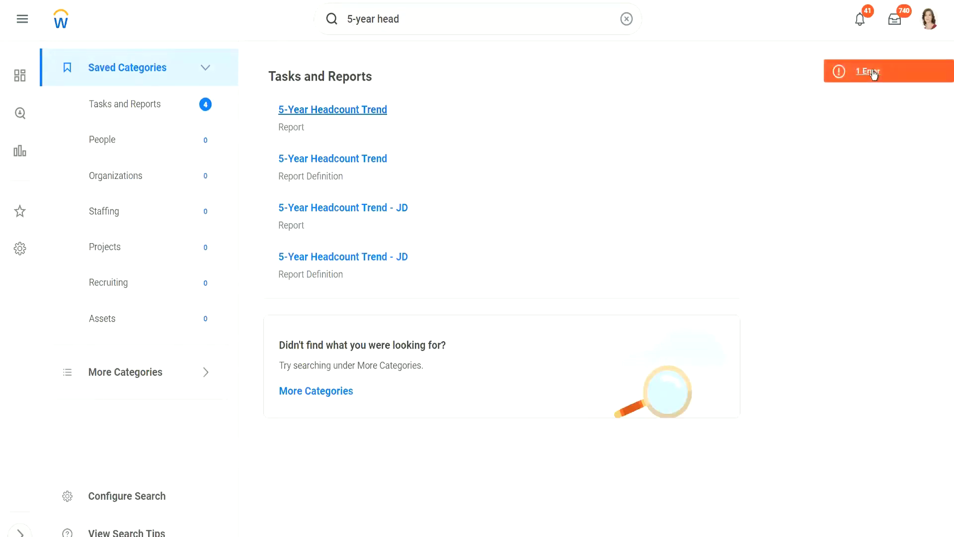
pyautogui.click(853, 75)
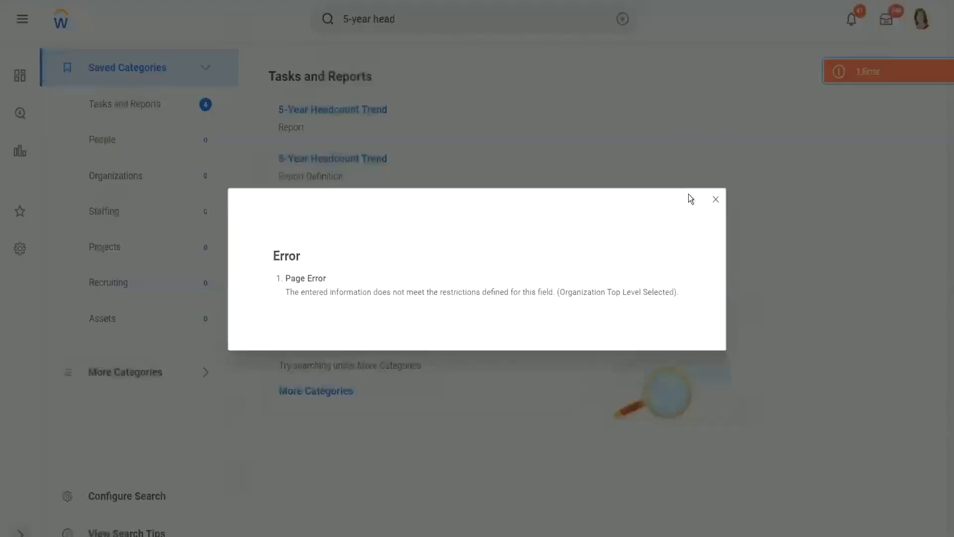
pyautogui.click(717, 200)
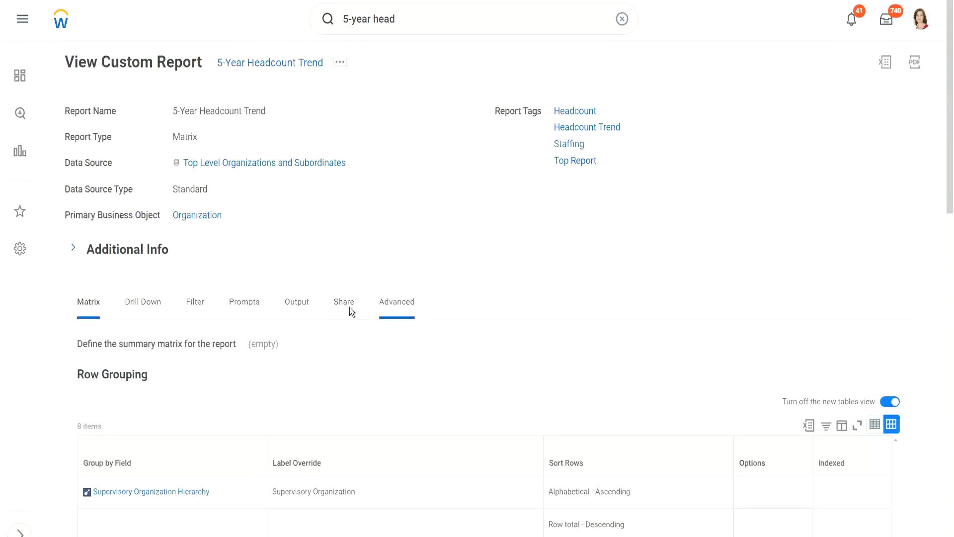
# - Check the report definition's Share and Advanced tabs, ending back on Share
pyautogui.click(344, 307)
pyautogui.click(389, 303)
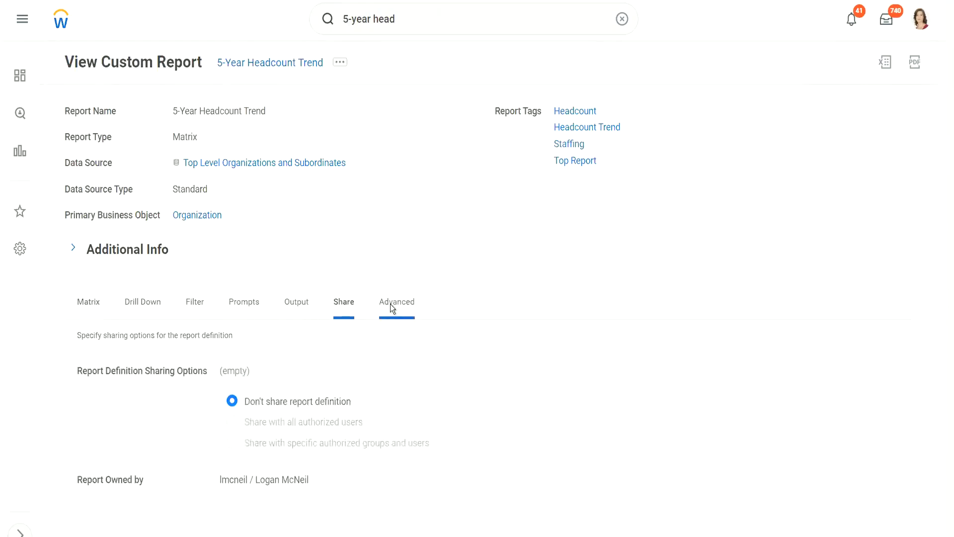
pyautogui.click(342, 308)
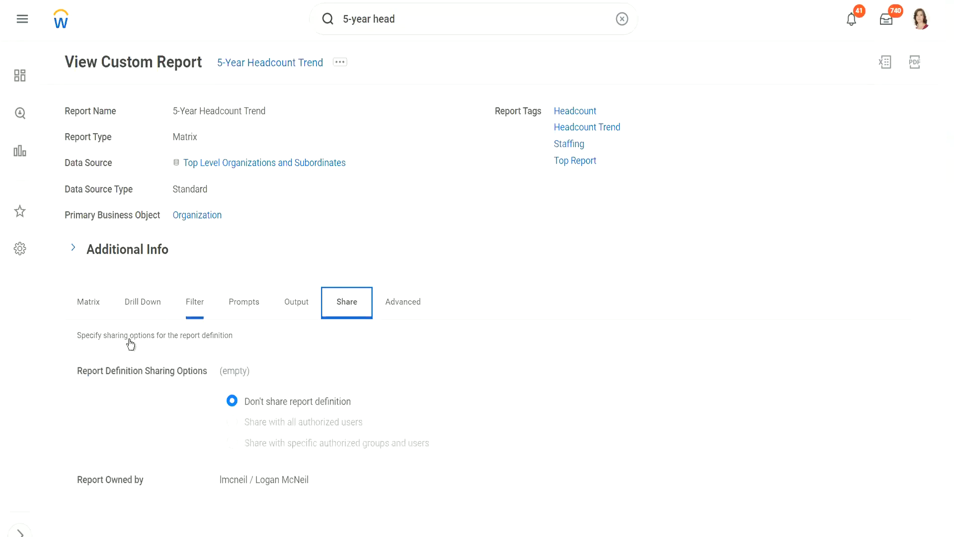
# - Run the 5-Year Headcount Trend report from its related actions and dismiss the error
pyautogui.click(92, 303)
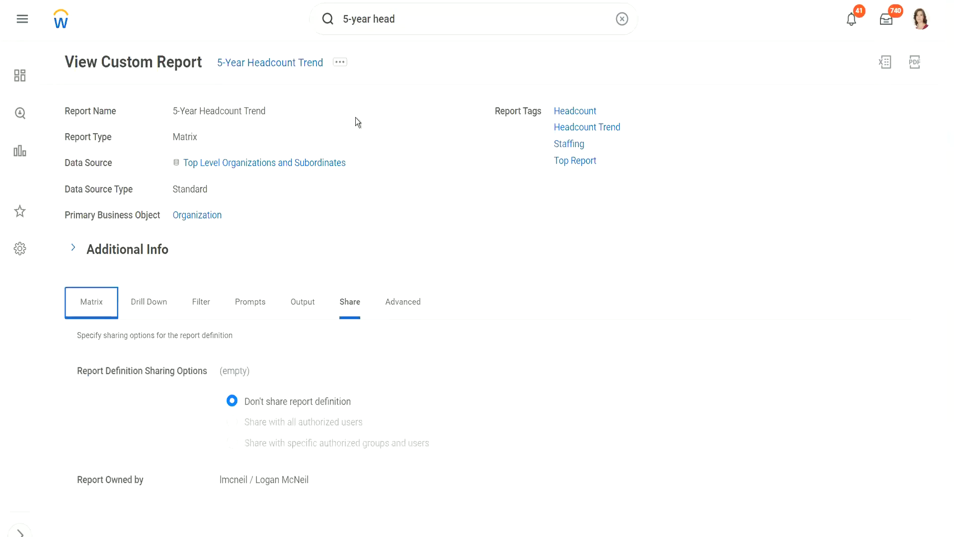
pyautogui.click(341, 66)
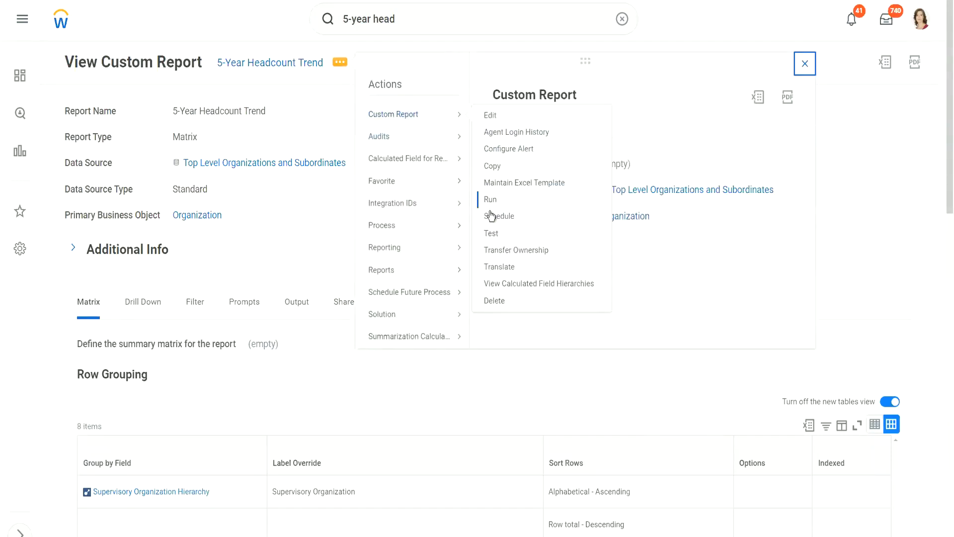
pyautogui.click(492, 202)
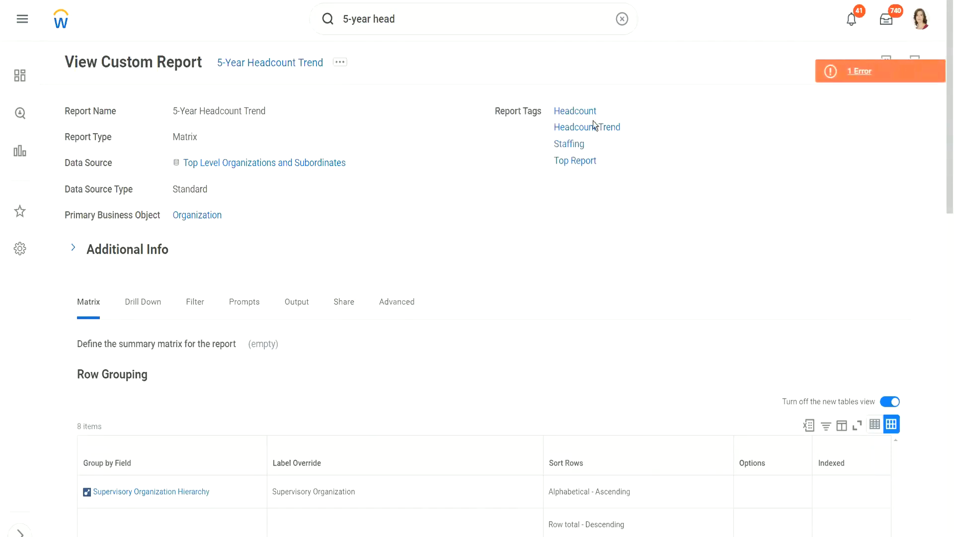
pyautogui.click(866, 73)
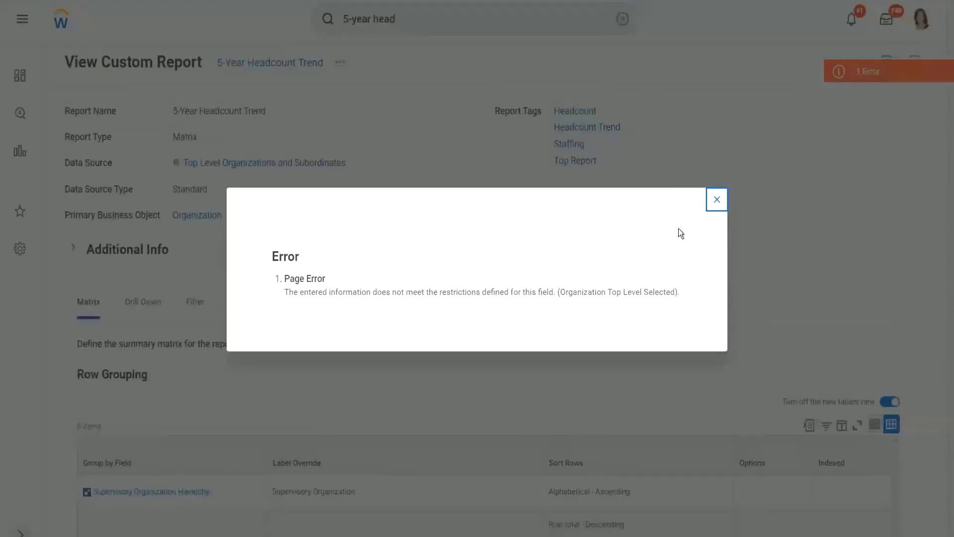
pyautogui.click(717, 199)
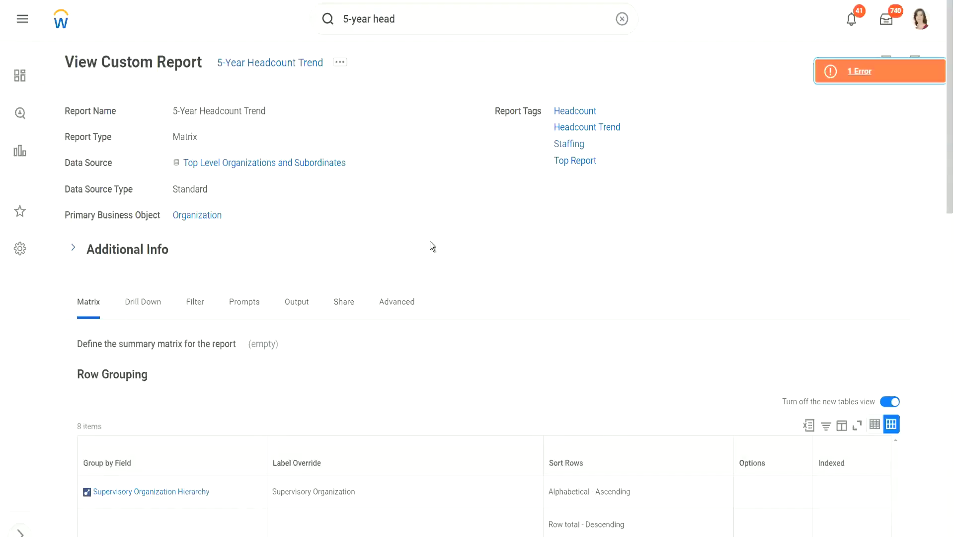
# - Review the report's prompt defaults, then select the old search text for replacement
pyautogui.scroll(-2, 431, 246)
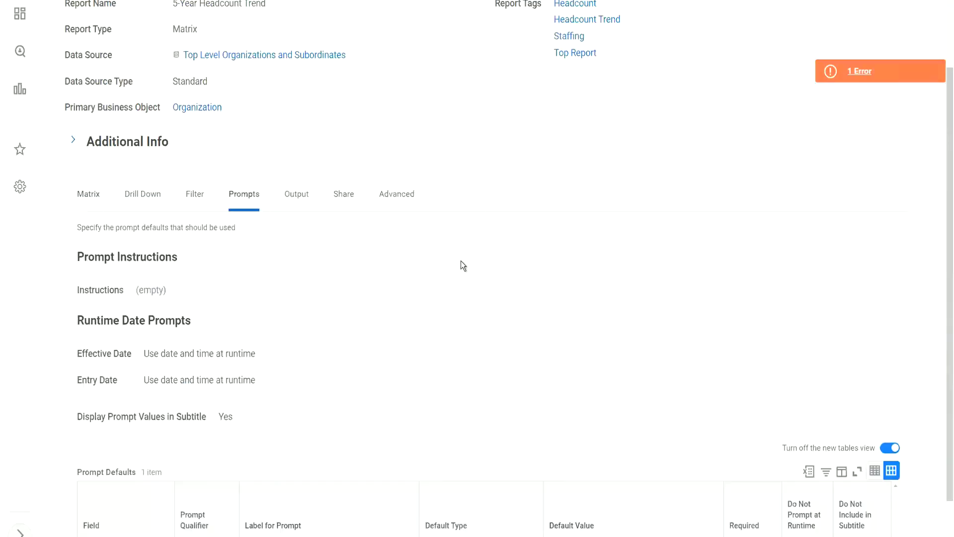
pyautogui.scroll(-2, 461, 260)
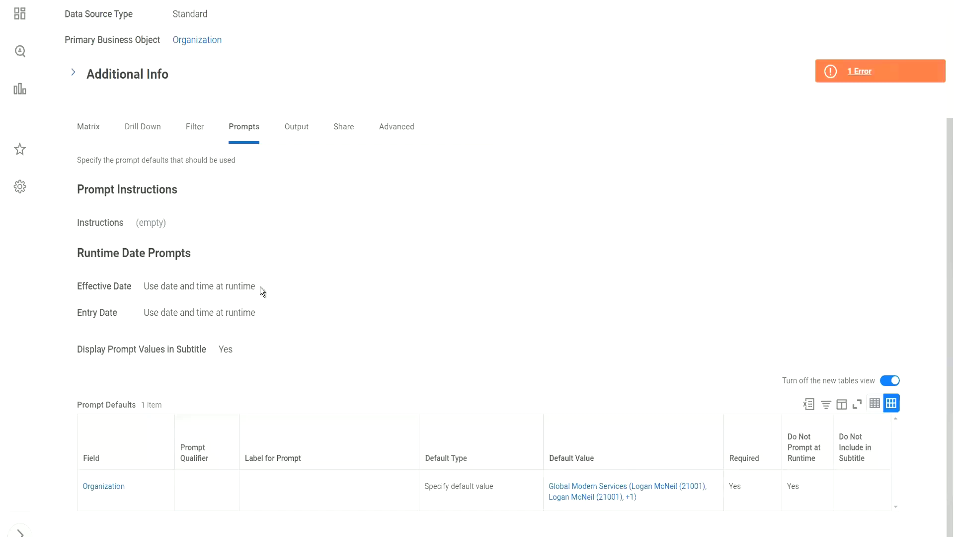
pyautogui.scroll(3, 255, 281)
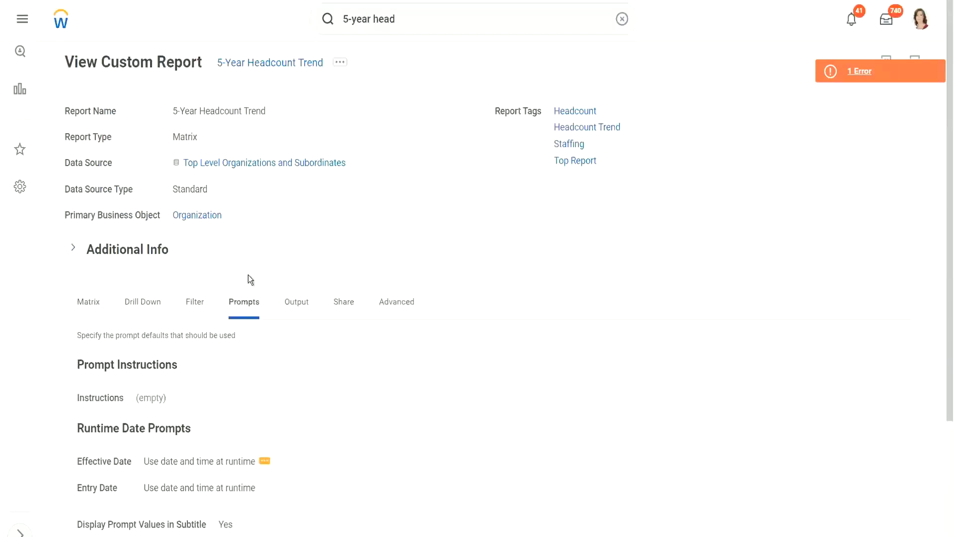
pyautogui.click(409, 19)
pyautogui.hotkey('ctrl', 'a')
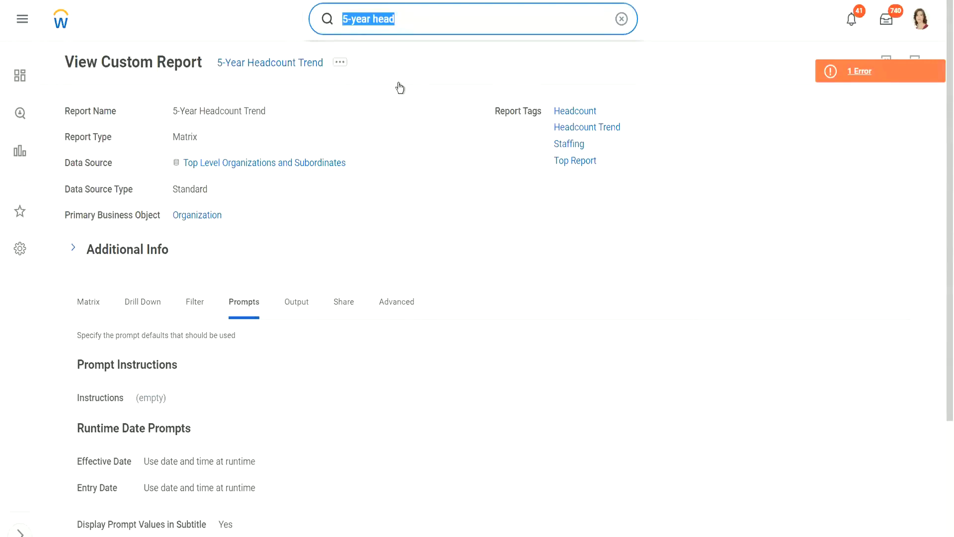
# - Search 'find workers', open the Find Workers report, and scroll through its 3,044 workers
pyautogui.write('find workers')
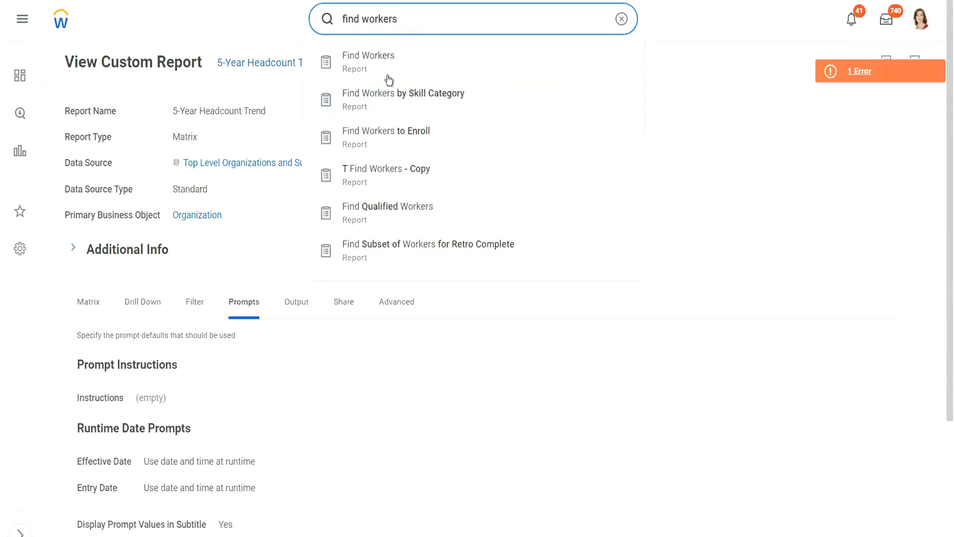
pyautogui.click(382, 61)
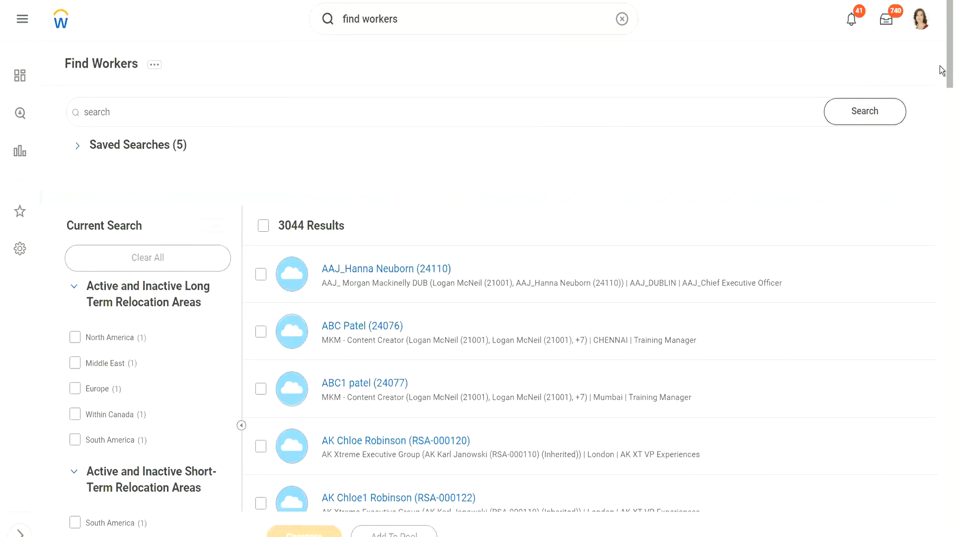
pyautogui.scroll(-5, 410, 204)
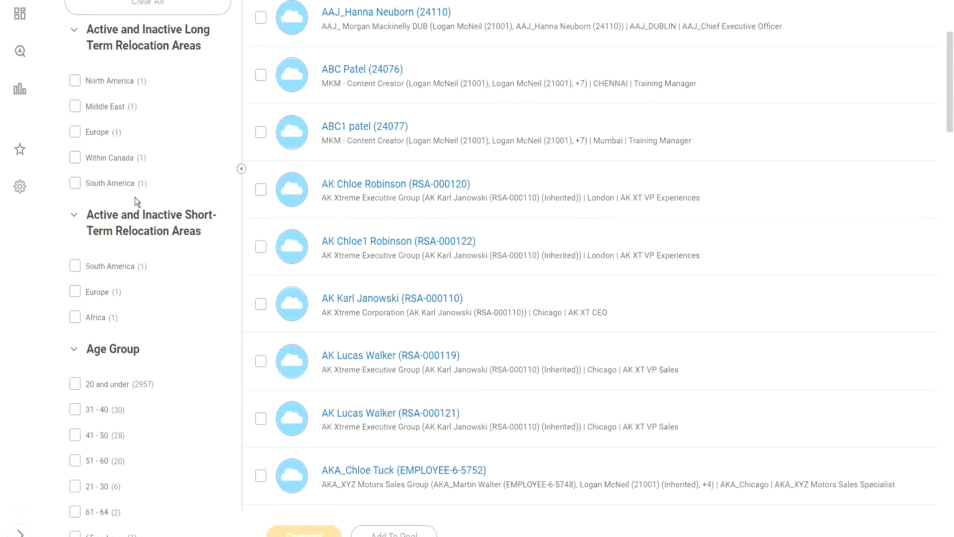
pyautogui.scroll(5, 130, 239)
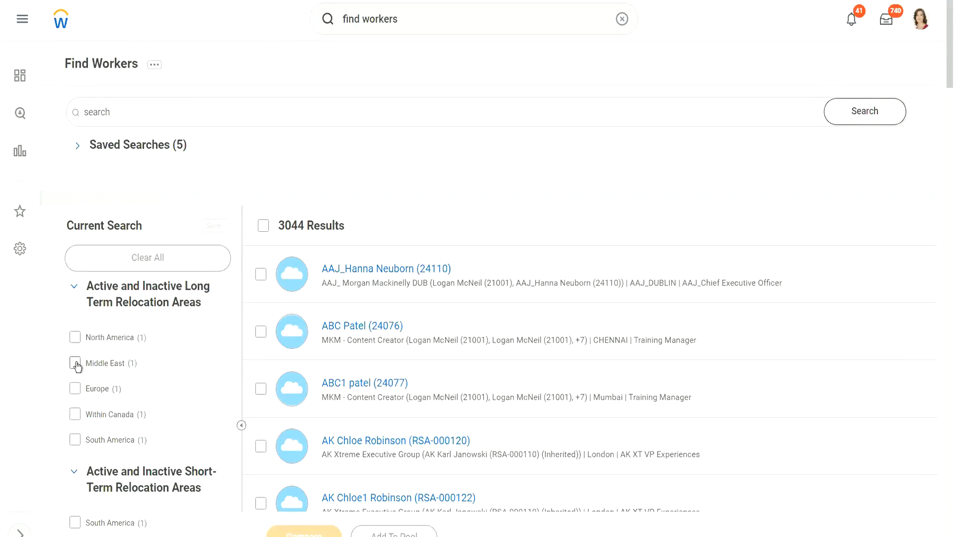
pyautogui.scroll(-2, 93, 370)
pyautogui.scroll(-2, 94, 371)
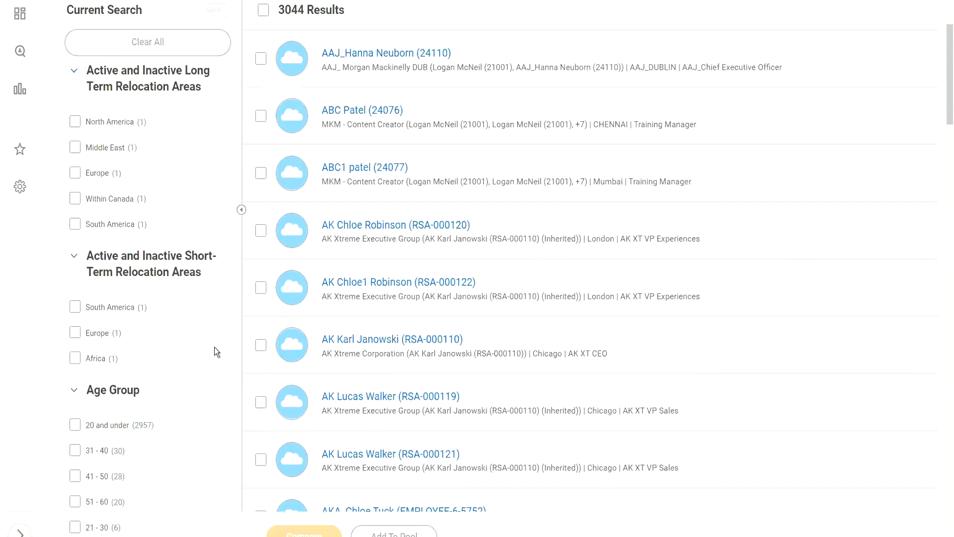
pyautogui.scroll(-1, 214, 346)
pyautogui.click(75, 475)
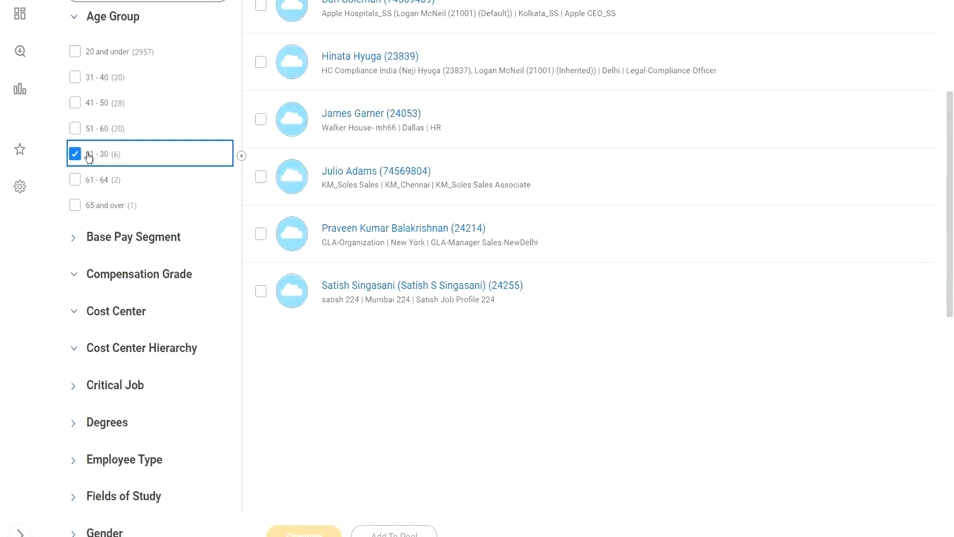
pyautogui.scroll(2, 114, 167)
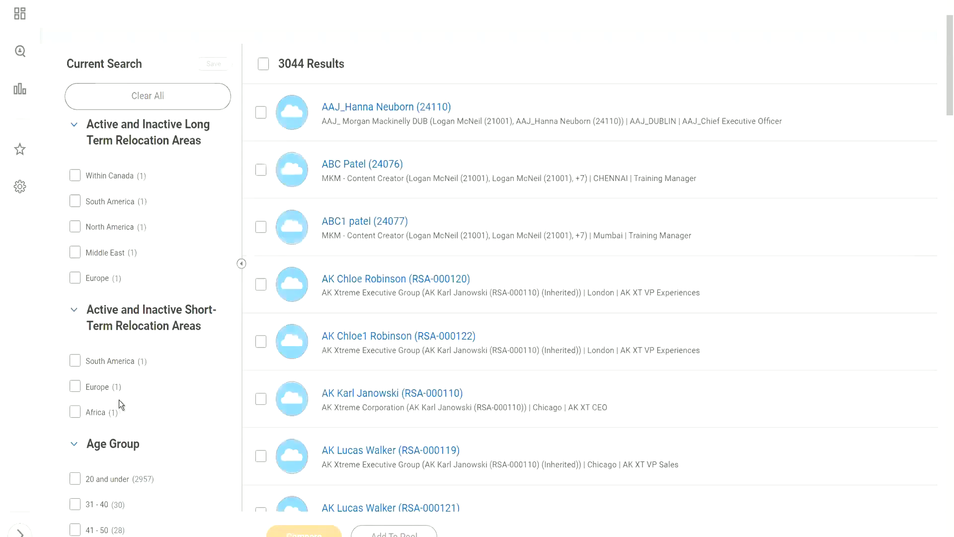
pyautogui.scroll(-3, 172, 396)
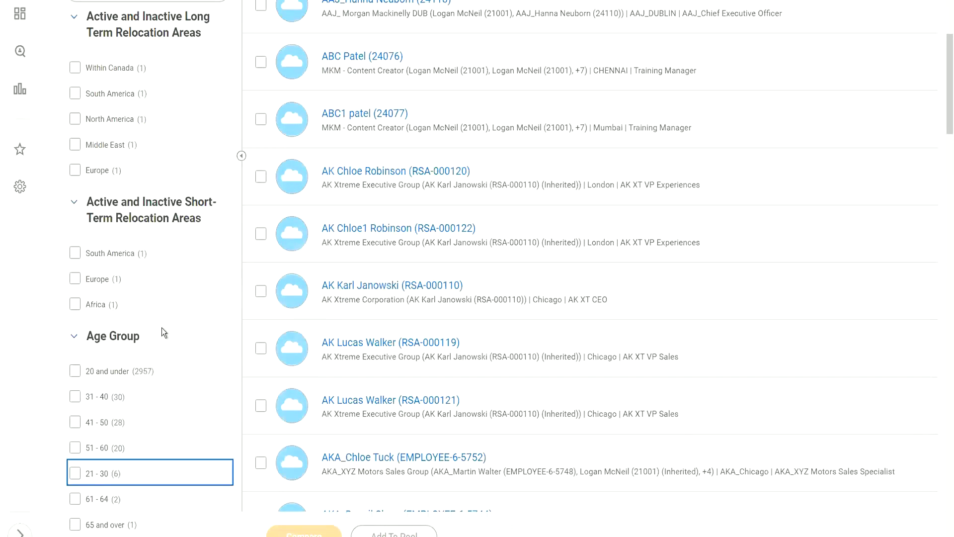
pyautogui.scroll(-3, 162, 328)
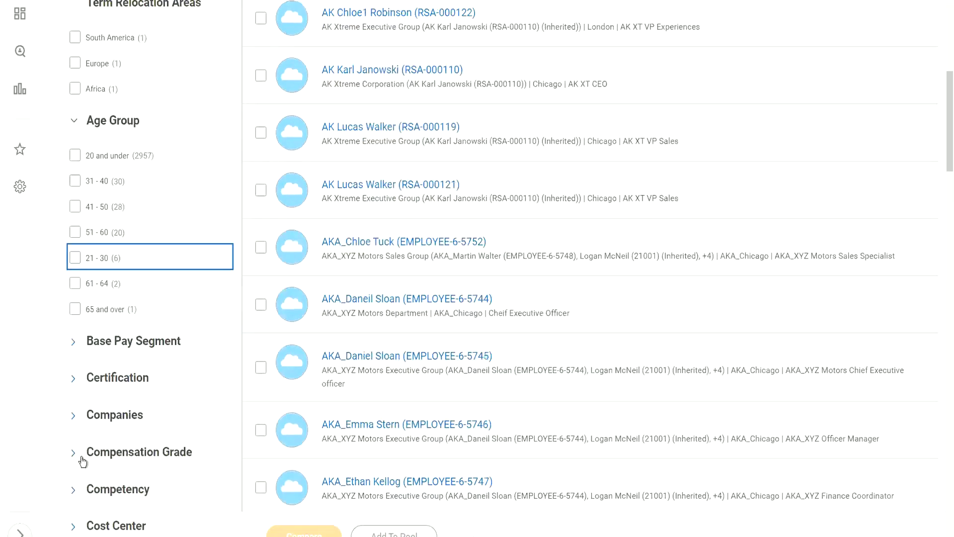
# - Expand the Compensation Grade filter and scroll through the worker list
pyautogui.click(75, 453)
pyautogui.scroll(-2, 203, 375)
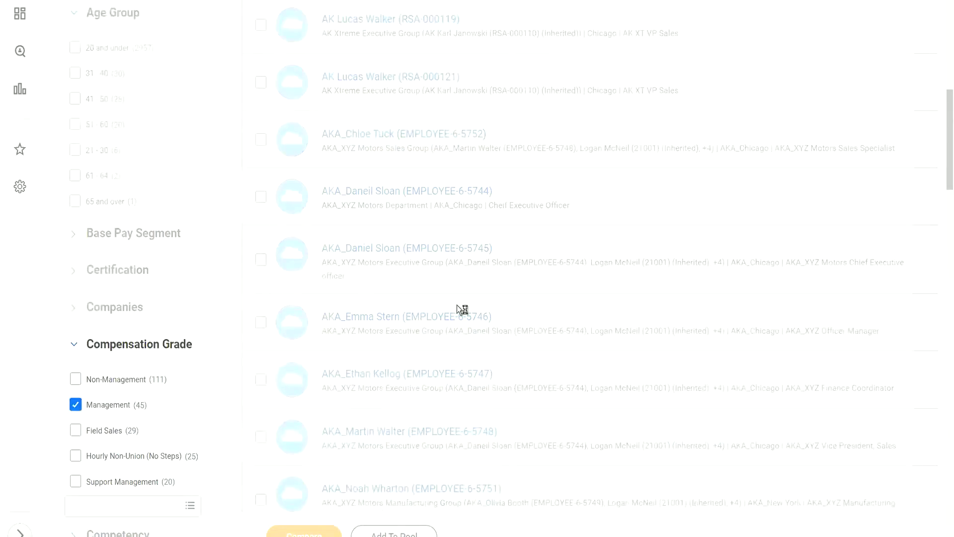
pyautogui.scroll(-9, 556, 314)
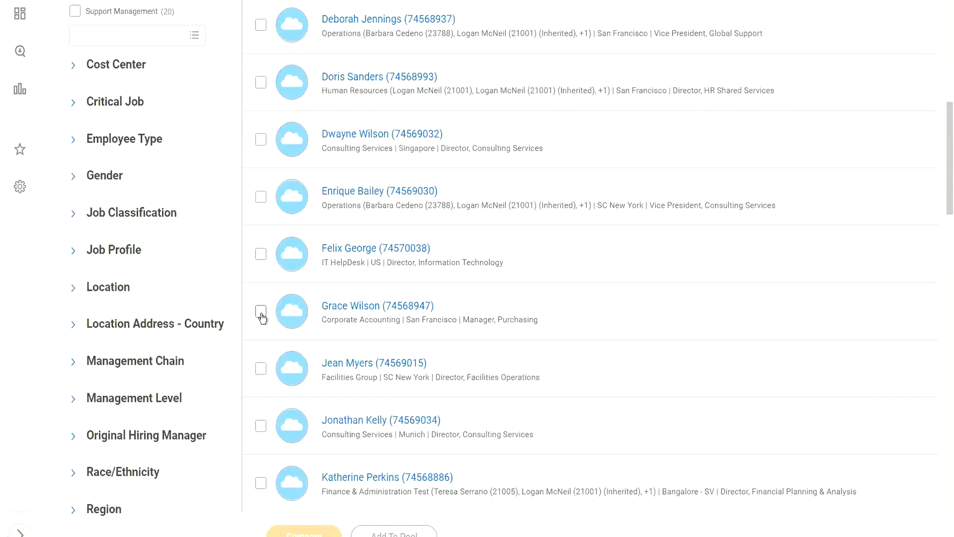
pyautogui.scroll(-2, 473, 309)
pyautogui.scroll(-1, 472, 309)
pyautogui.scroll(-2, 473, 309)
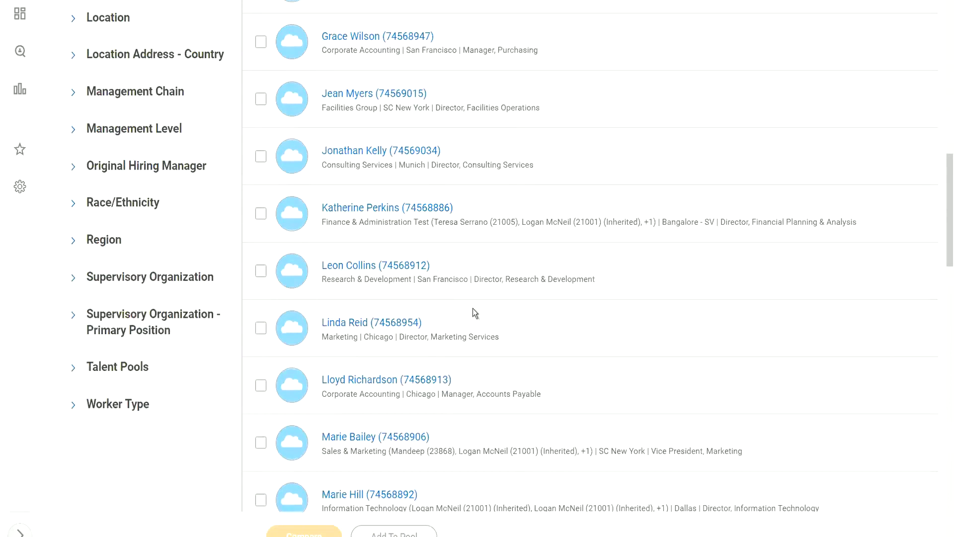
pyautogui.click(261, 385)
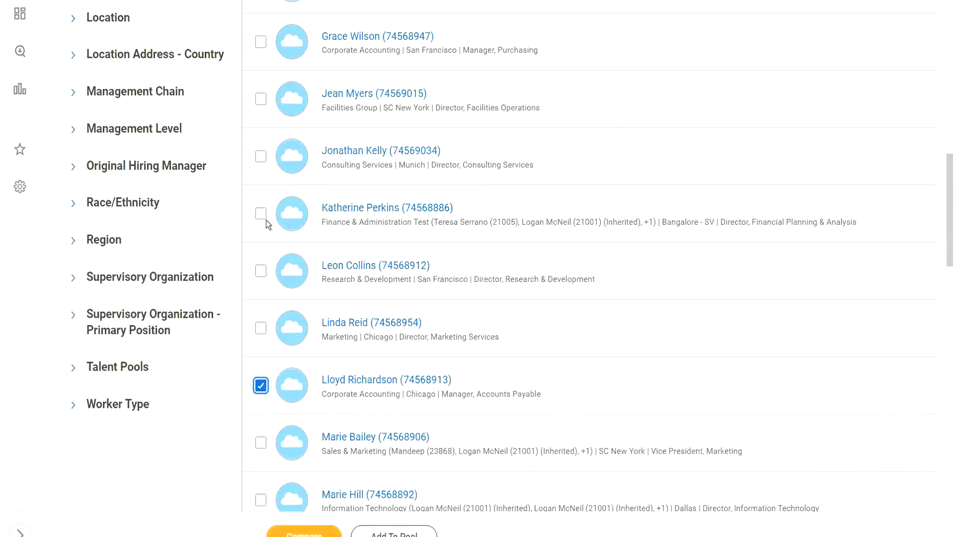
pyautogui.click(261, 157)
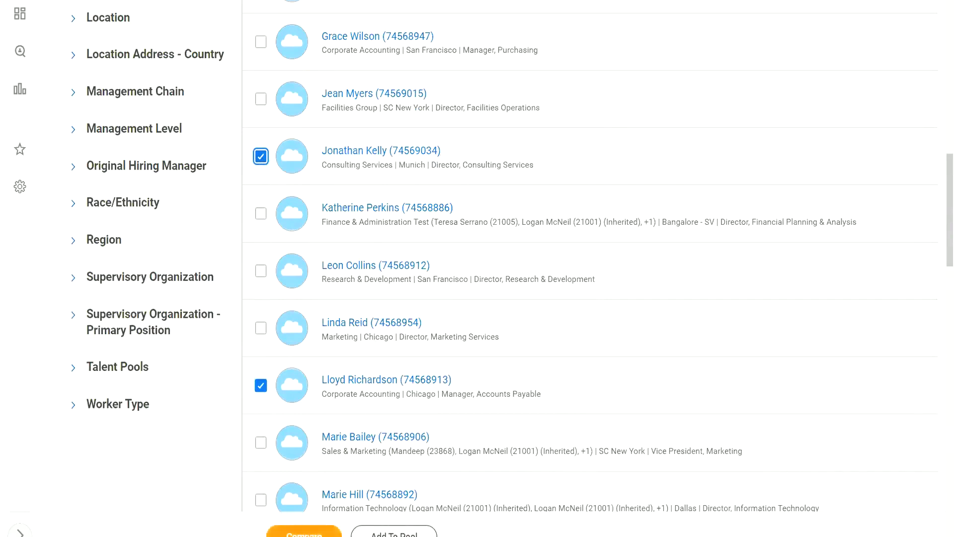
pyautogui.click(303, 534)
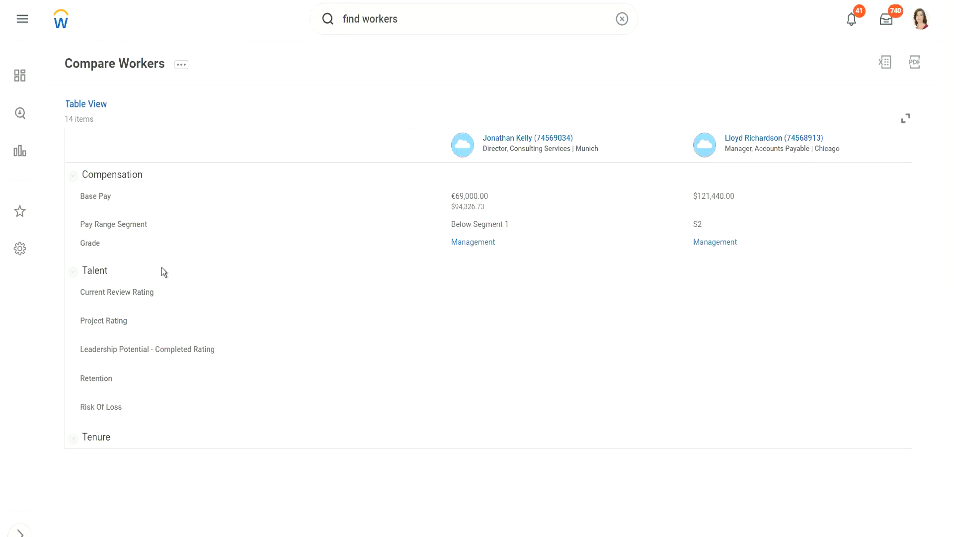
pyautogui.click(73, 272)
pyautogui.doubleClick(86, 243)
pyautogui.click(494, 227)
pyautogui.click(799, 225)
pyautogui.moveTo(466, 224); pyautogui.dragTo(508, 223)
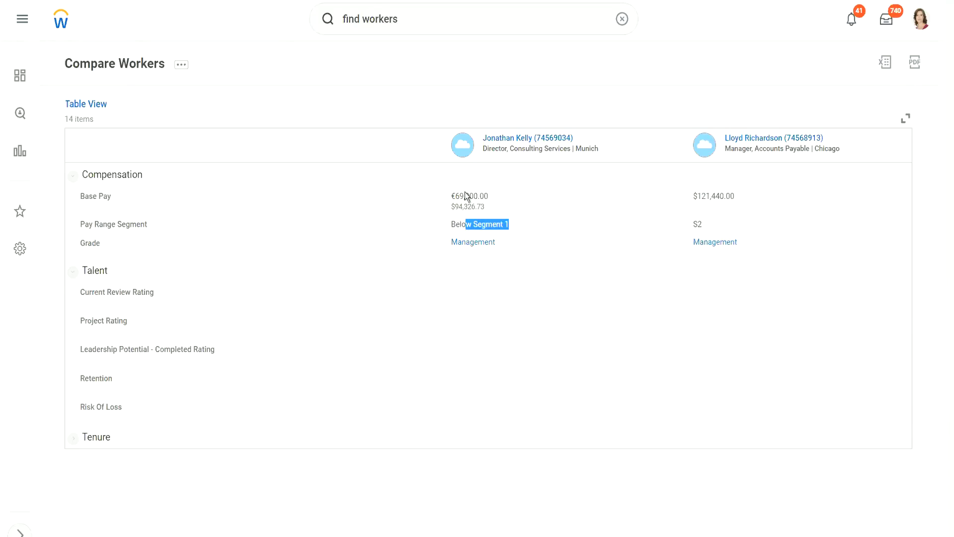
pyautogui.moveTo(469, 196)
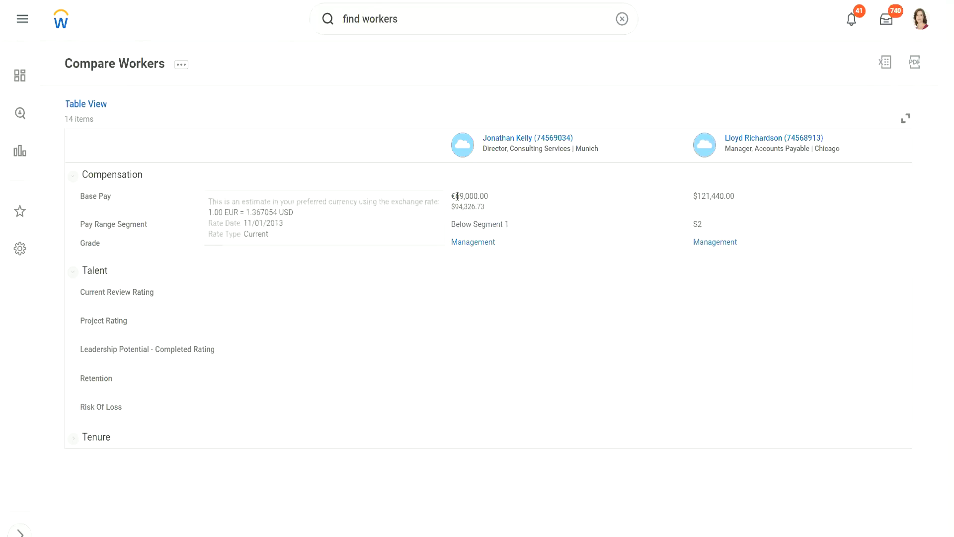
pyautogui.moveTo(457, 197); pyautogui.dragTo(488, 198)
pyautogui.click(496, 196)
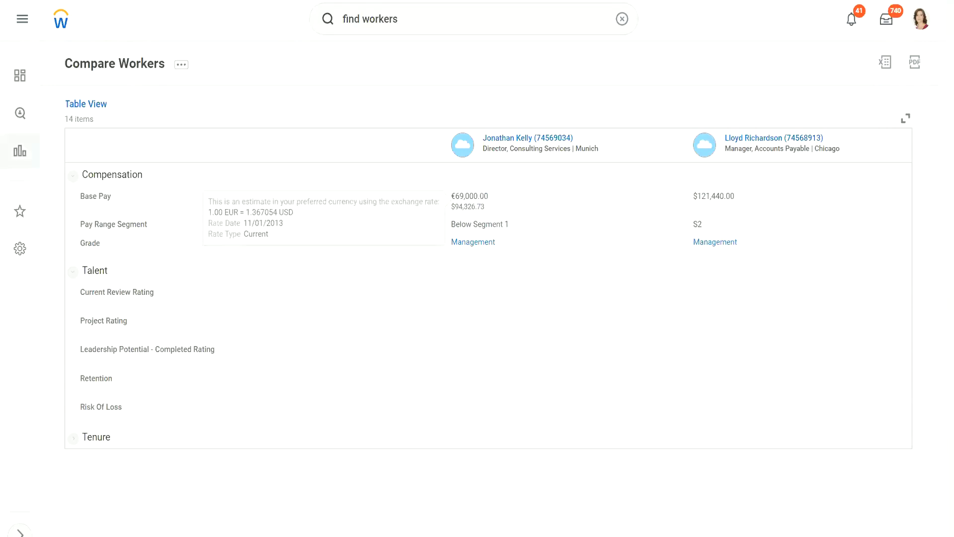